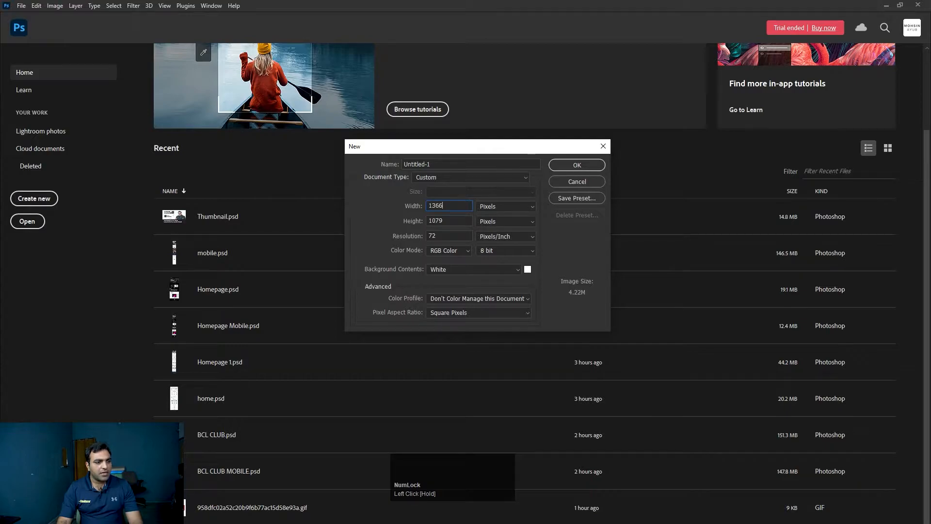
Step: Set the new document's height to 2000 pixels and check the width and resolution fields
key(Tab)
text(2)
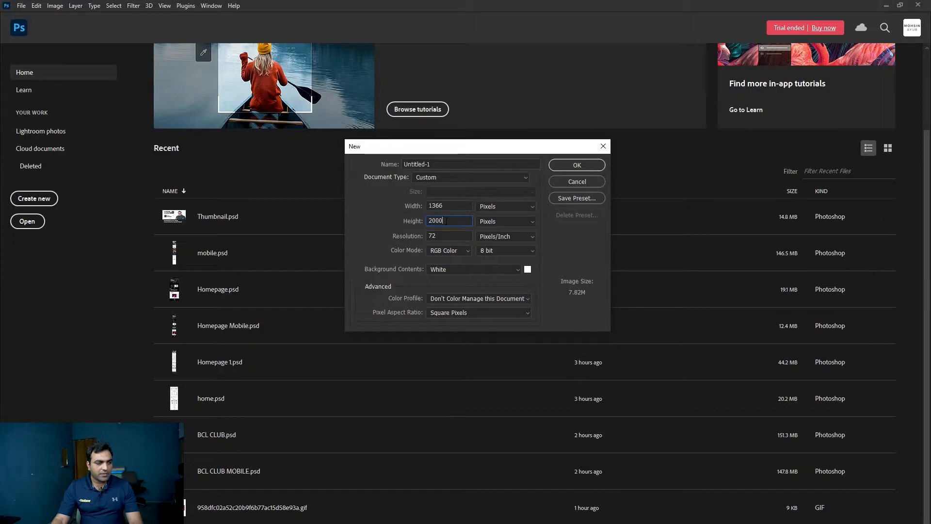
drag(446, 206, 390, 210)
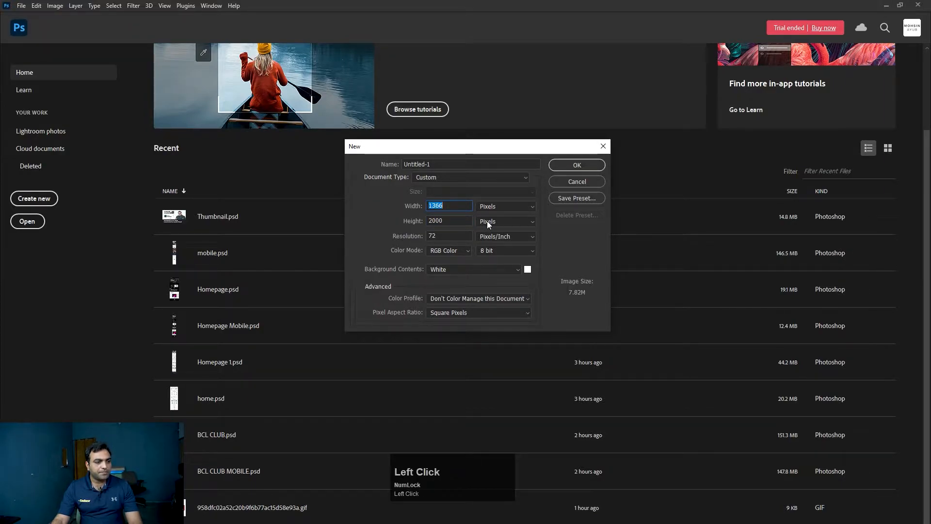
click(452, 208)
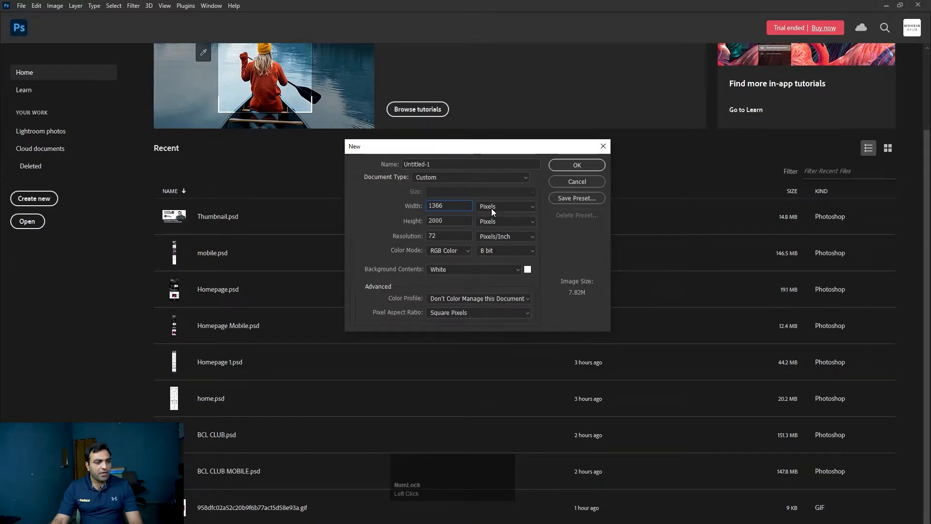
double_click(439, 236)
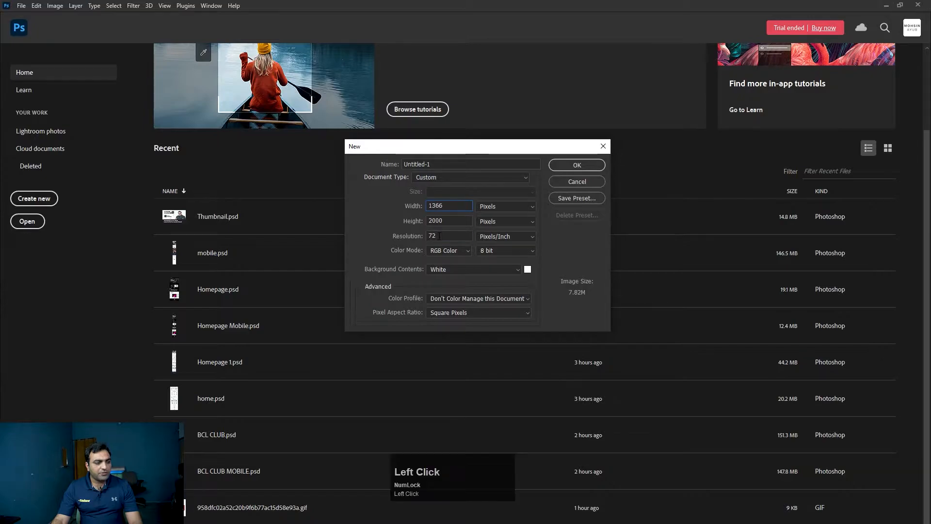
click(367, 234)
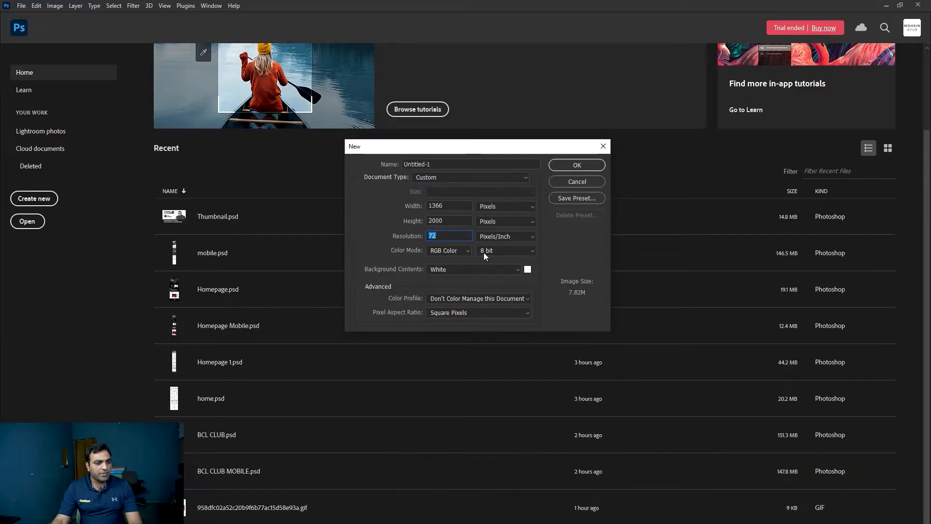
click(442, 237)
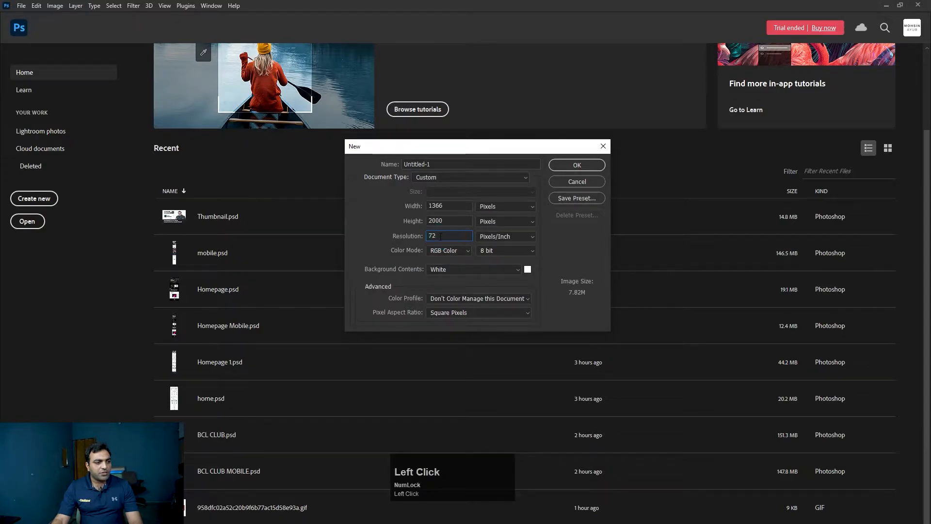
drag(439, 237, 428, 236)
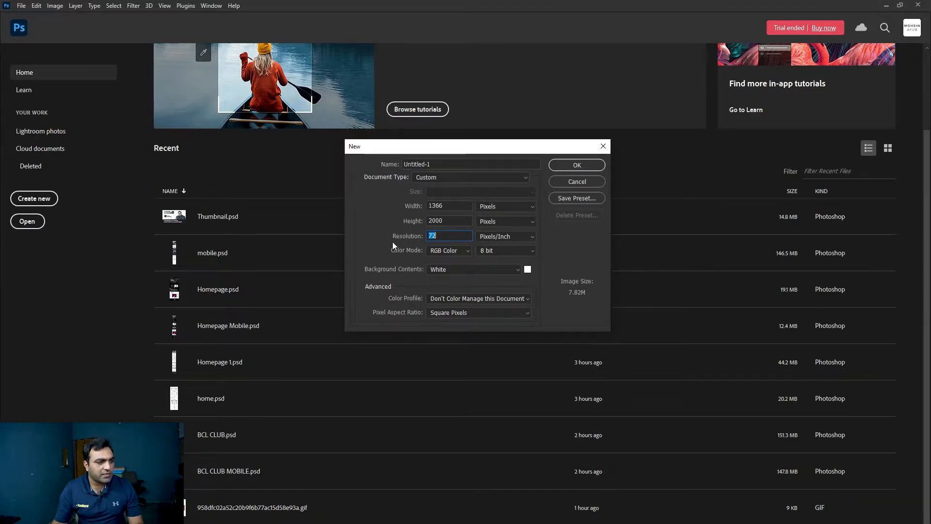
Step: Name the new document Dummy and create it
drag(437, 164, 379, 163)
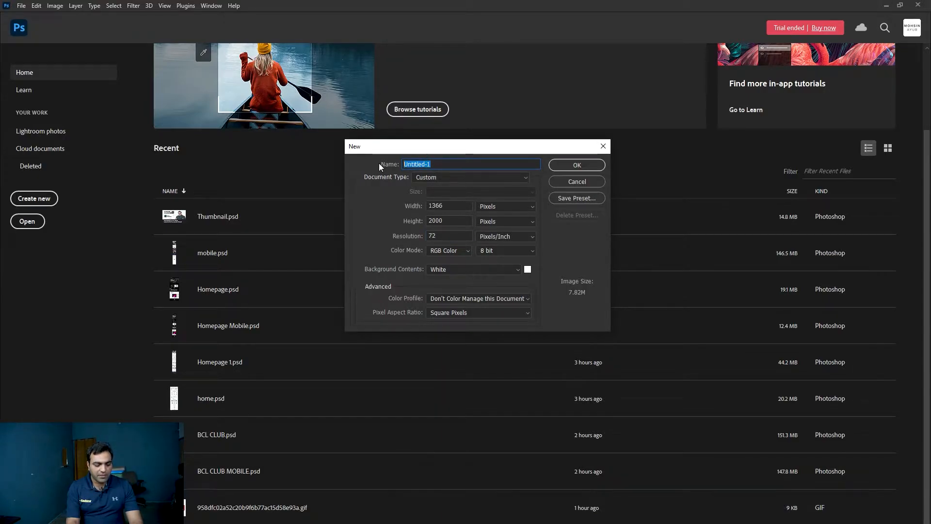
text(Dummy)
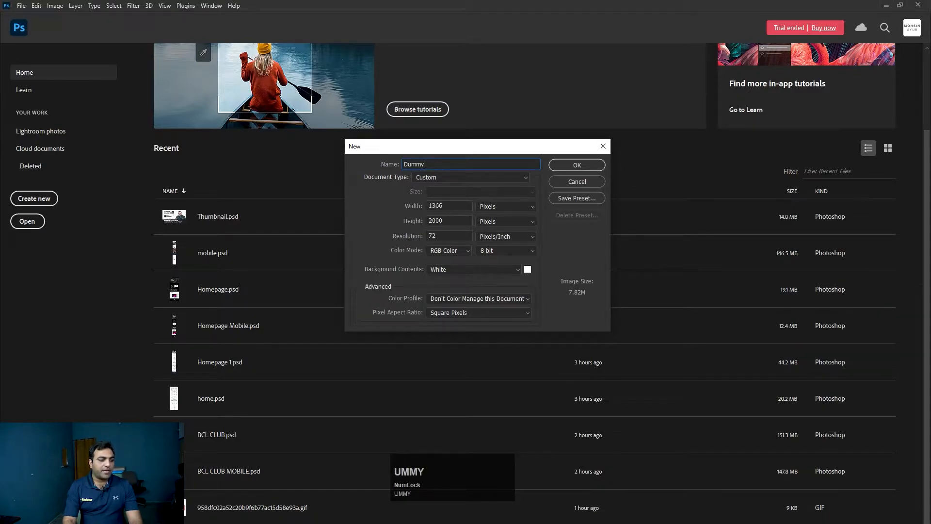
click(556, 167)
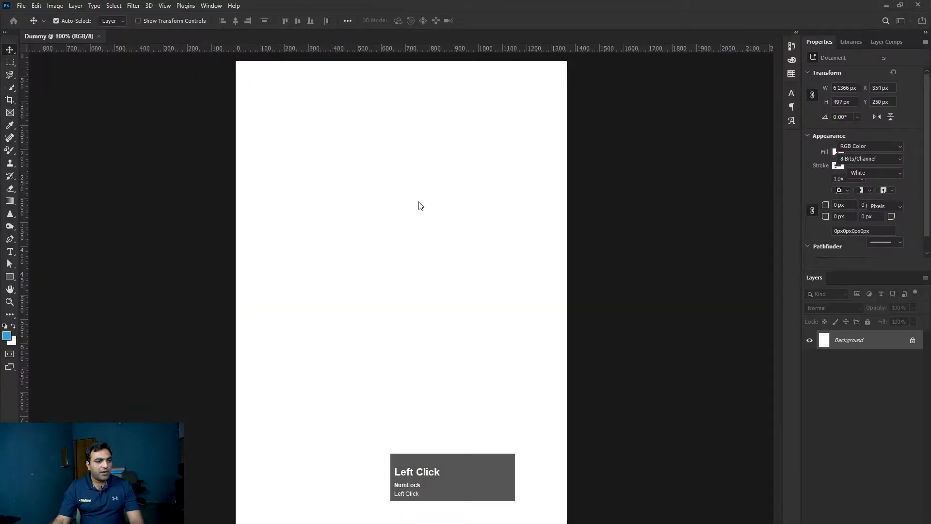
Step: Examine the blank canvas at 100% zoom, looking over its full width and upper part
click(403, 192)
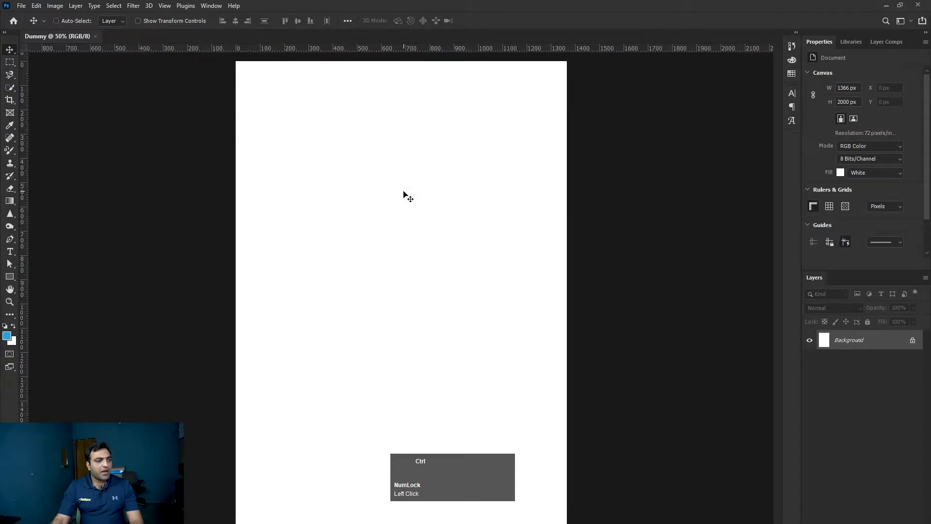
key(ctrl+1)
click(409, 113)
mouse_move(411, 173)
mouse_down()
mouse_move(408, 301)
mouse_move(394, 176)
mouse_up()
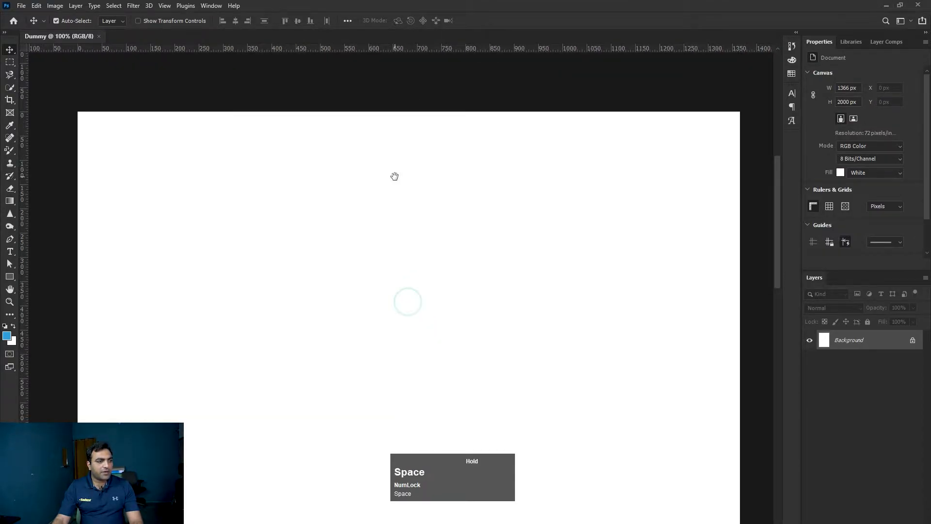
drag(379, 293, 391, 122)
drag(380, 158, 331, 239)
drag(317, 207, 364, 324)
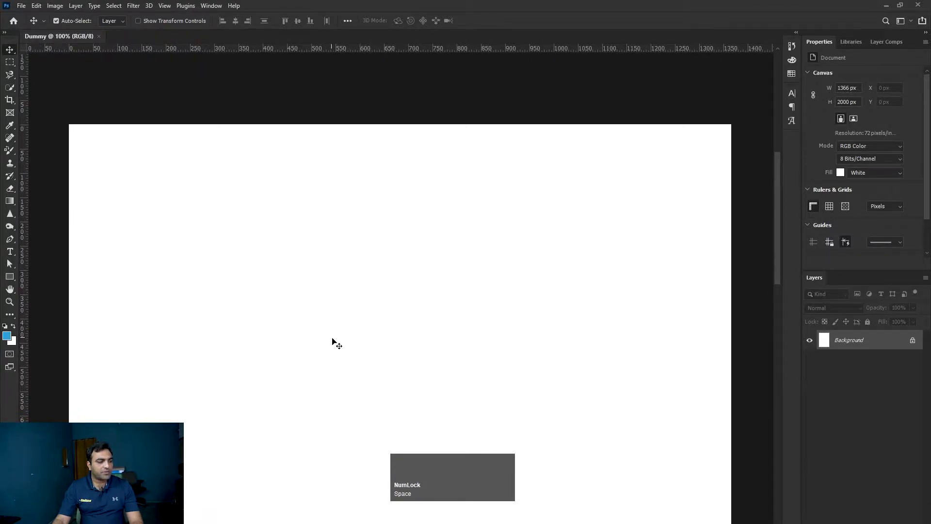
key(space)
drag(310, 273, 310, 252)
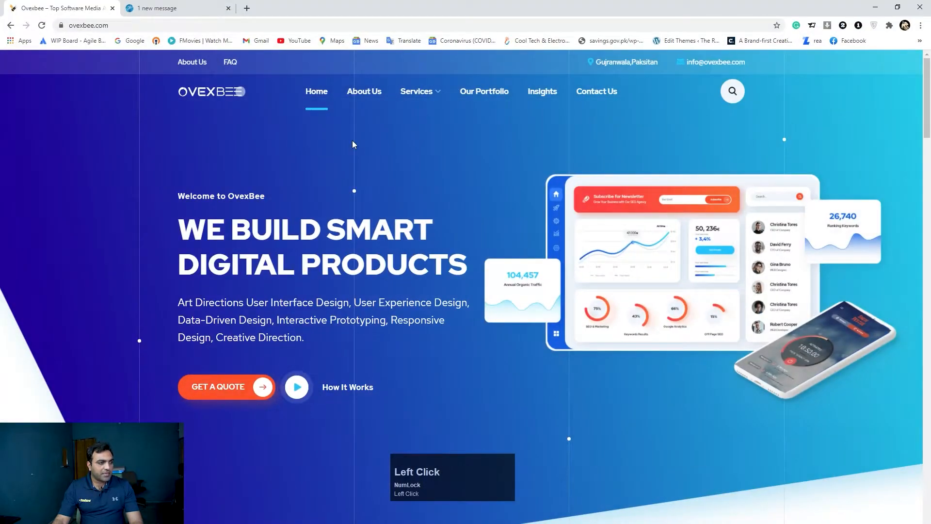
Step: In Chrome, view the Marathon Staffing site and start a web search for "full w" in a new tab
click(206, 8)
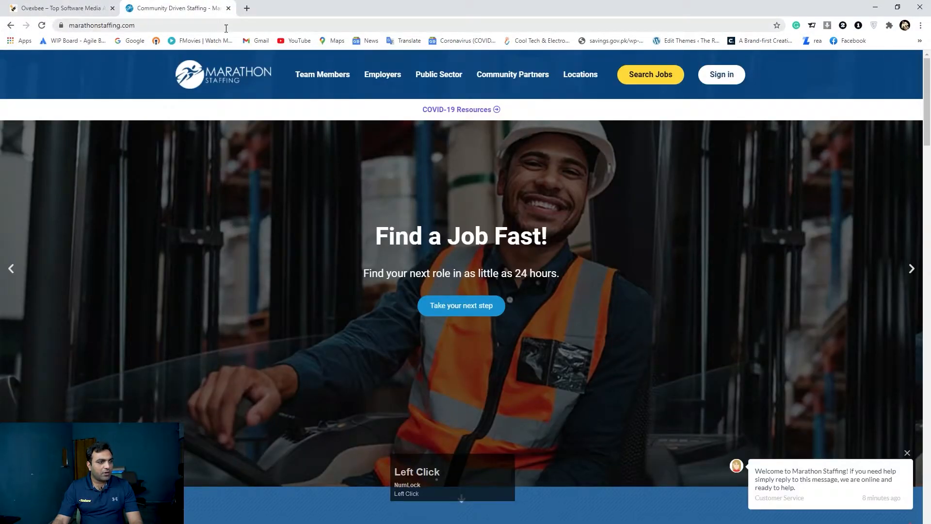
click(247, 10)
click(250, 25)
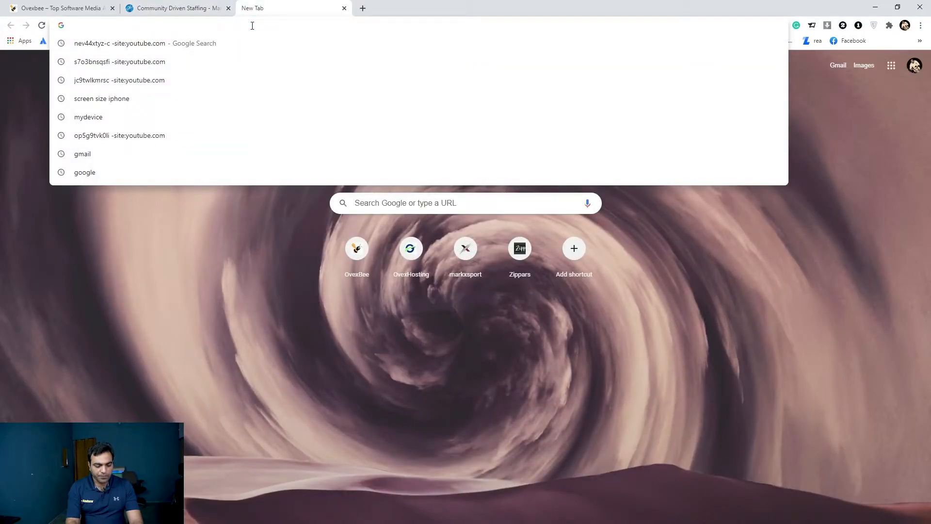
text(full w)
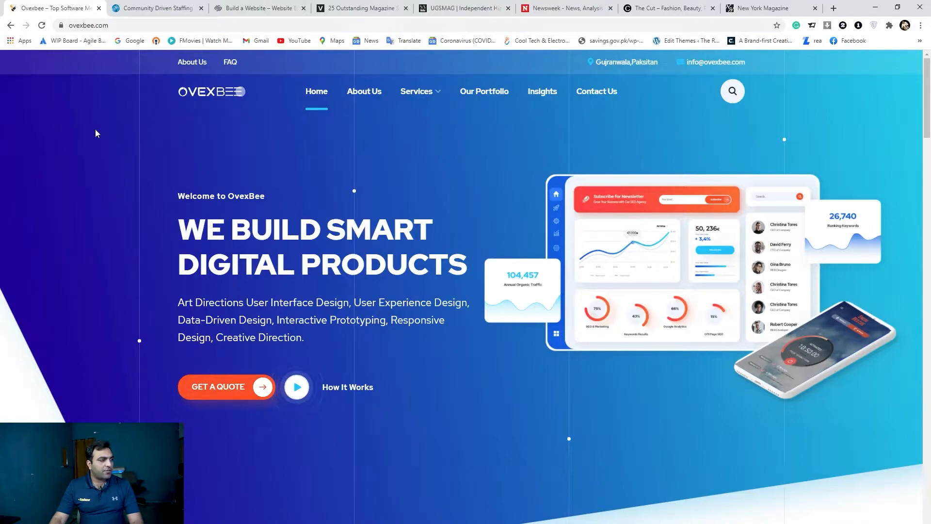
Step: Examine how the Ovexbee homepage sections align with the content width, from the hero down to the footer
click(1, 54)
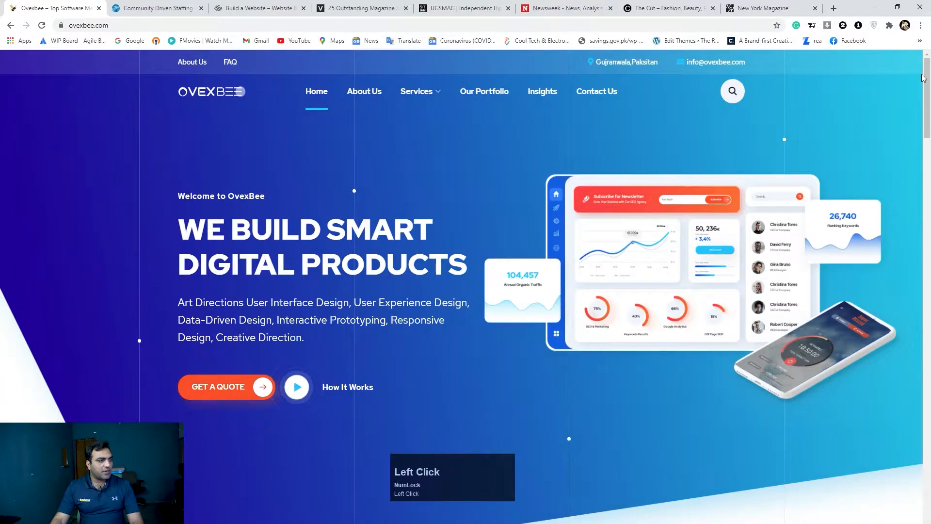
mouse_move(925, 78)
mouse_down()
mouse_move(923, 345)
mouse_move(924, 60)
mouse_up()
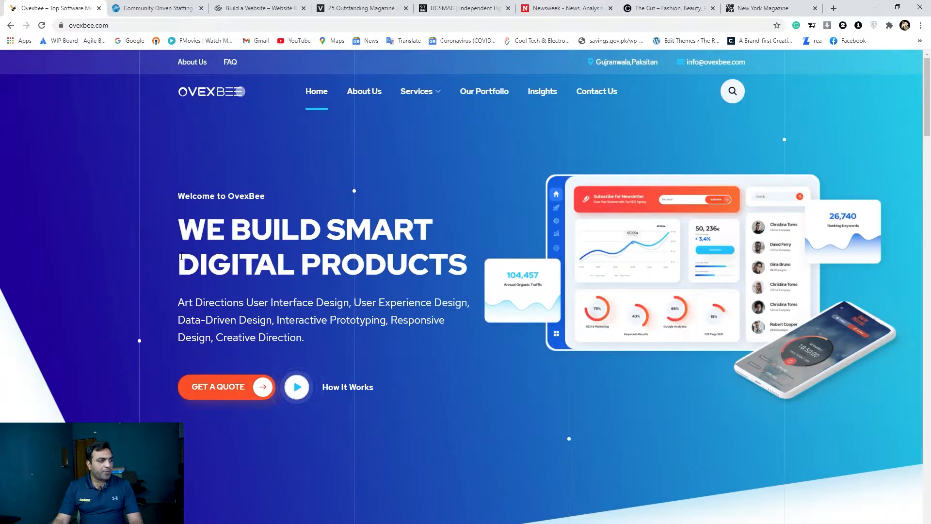
scroll(180, 256, down, 10)
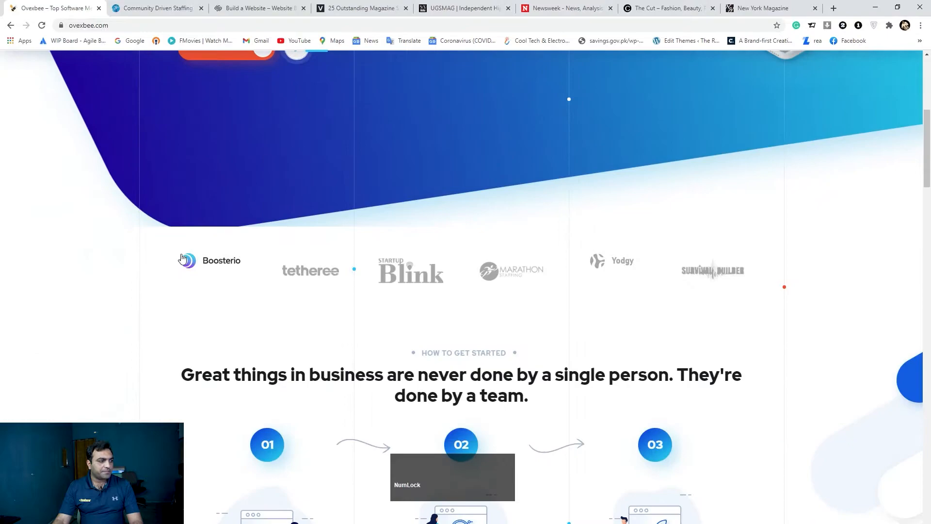
scroll(181, 259, down, 10)
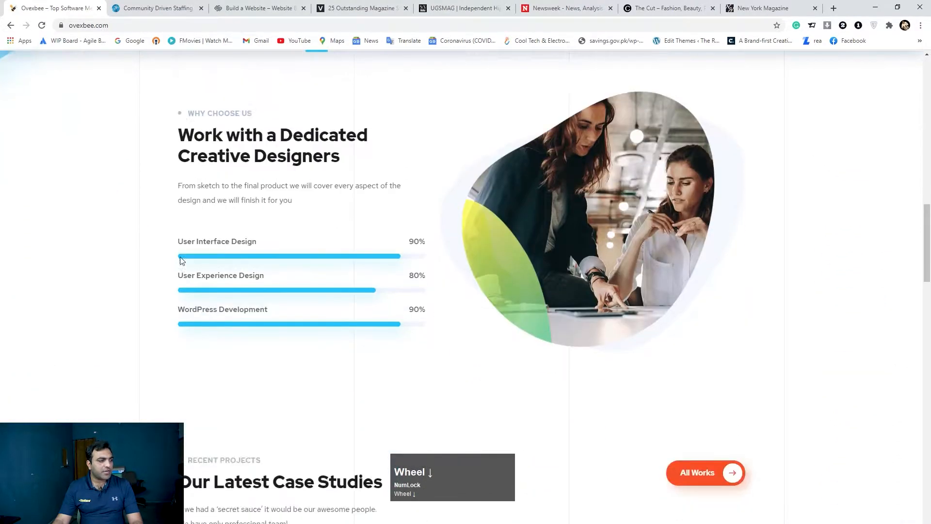
scroll(180, 261, down, 10)
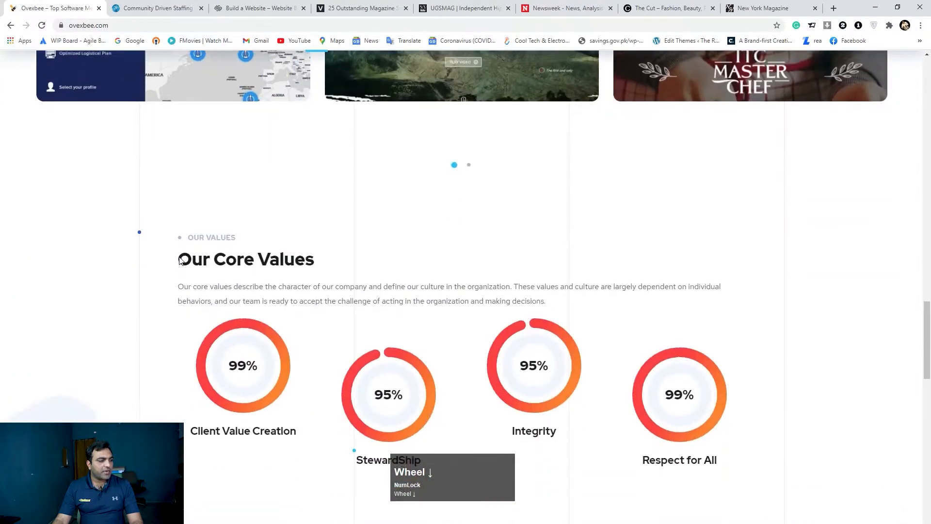
scroll(180, 261, down, 10)
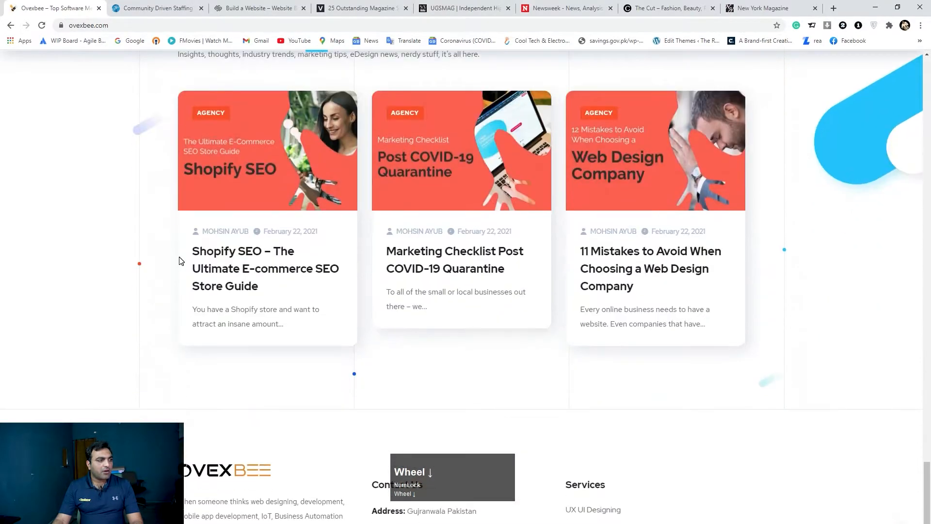
scroll(179, 260, down, 2)
Step: Examine the Marathon Staffing homepage layout down to the Take Your Next Step section
click(155, 8)
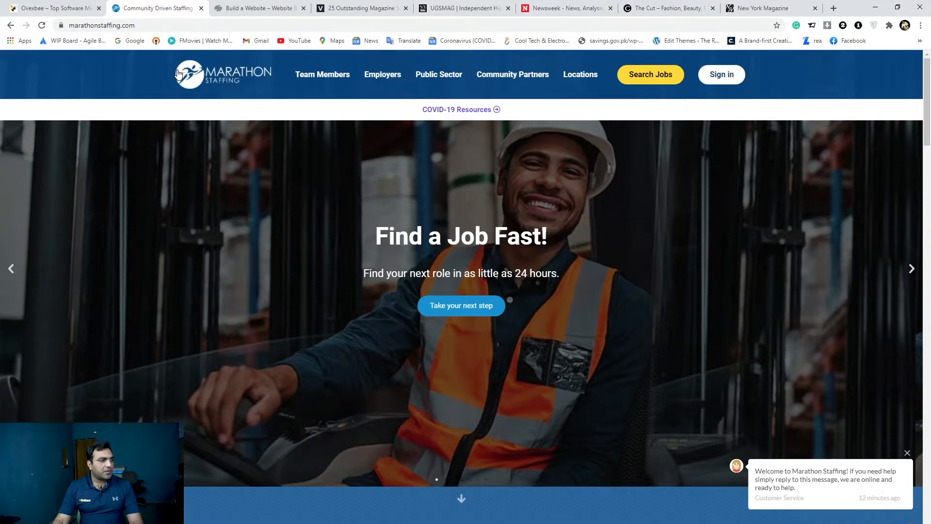
scroll(177, 75, down, 10)
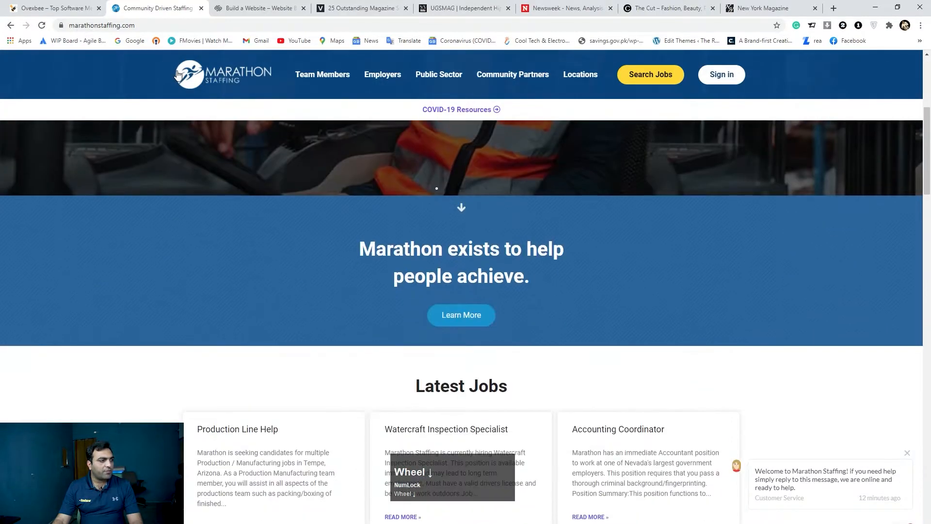
scroll(177, 75, down, 2)
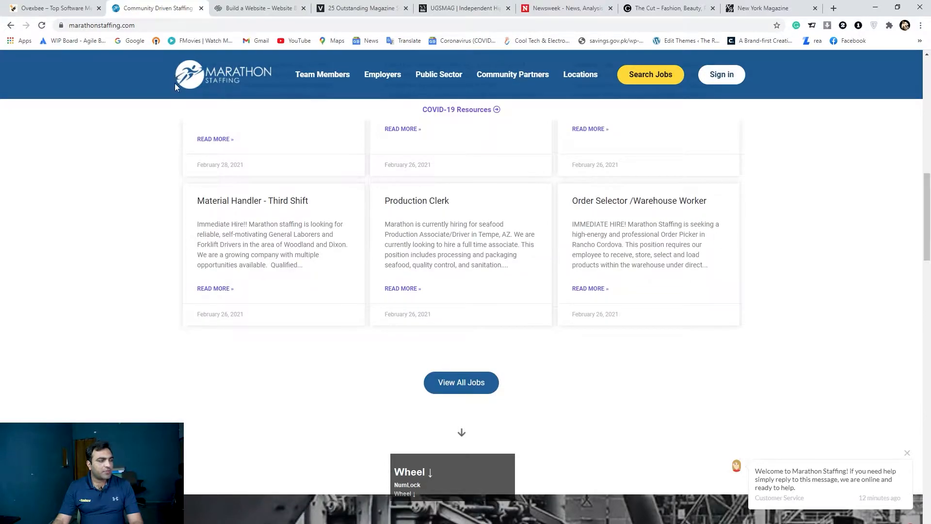
scroll(185, 156, down, 9)
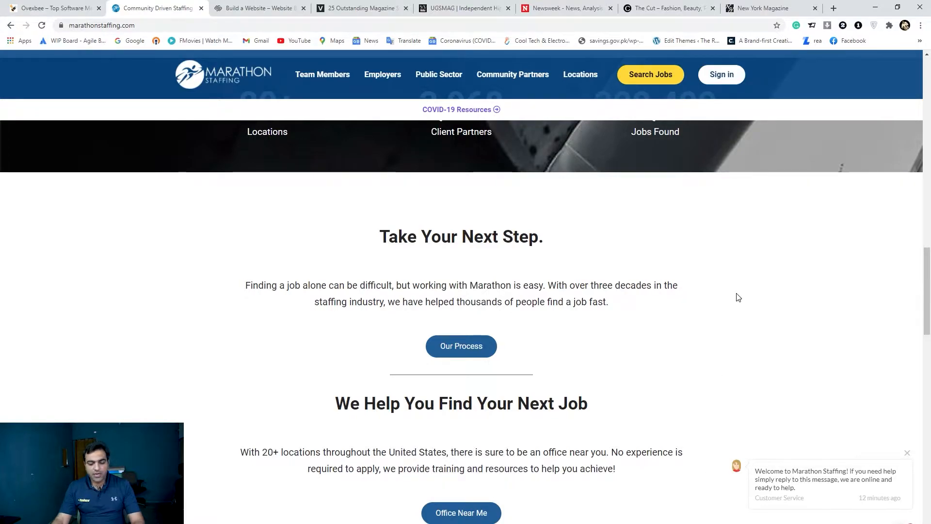
Step: Capture the visible Marathon Staffing page without the browser bars and paste it into the Dummy document in Photoshop
key(Print)
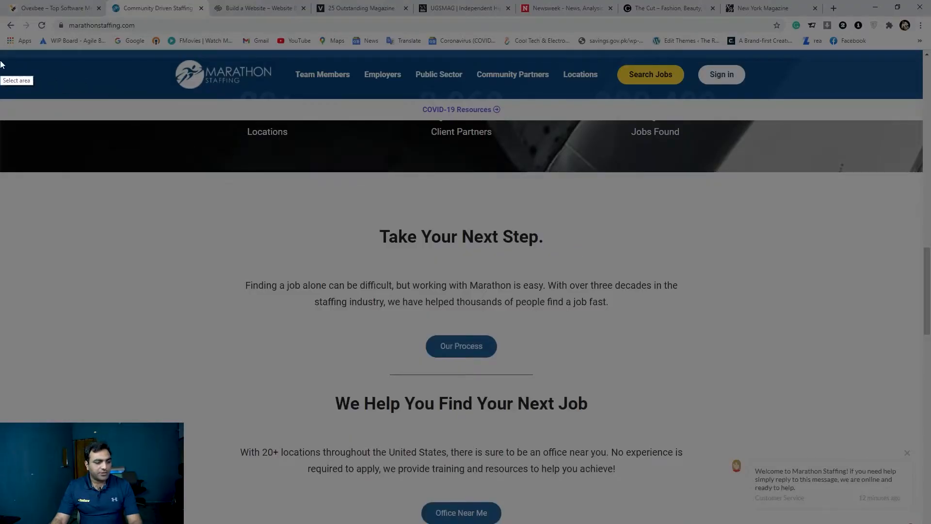
drag(0, 51, 928, 523)
key(ctrl+c)
key(alt+Tab)
click(453, 316)
key(ctrl+v)
Step: Center the pasted screenshot at the top of the page and scale it down to about 1384 × 757 px
key(ctrl+0)
ctrl+click(493, 286)
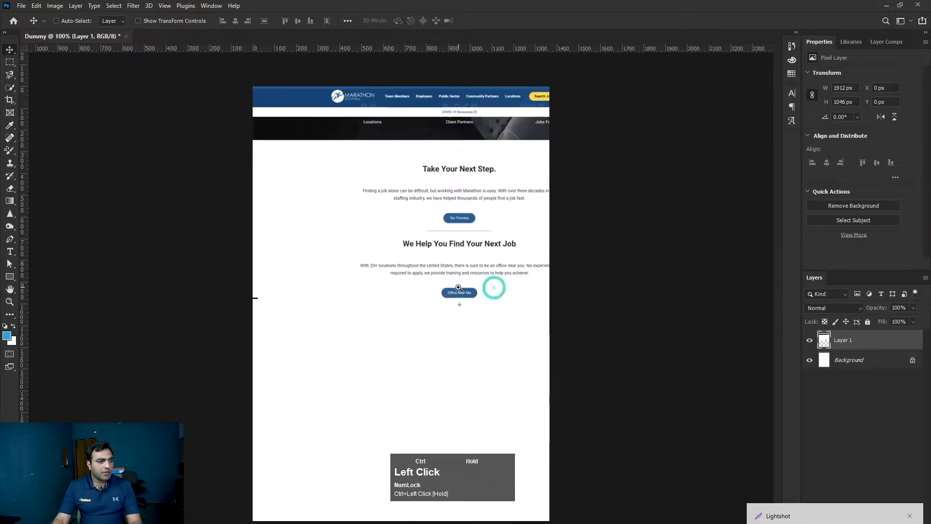
mouse_move(467, 281)
mouse_down()
mouse_move(444, 280)
mouse_move(461, 277)
mouse_up()
key(ctrl+t)
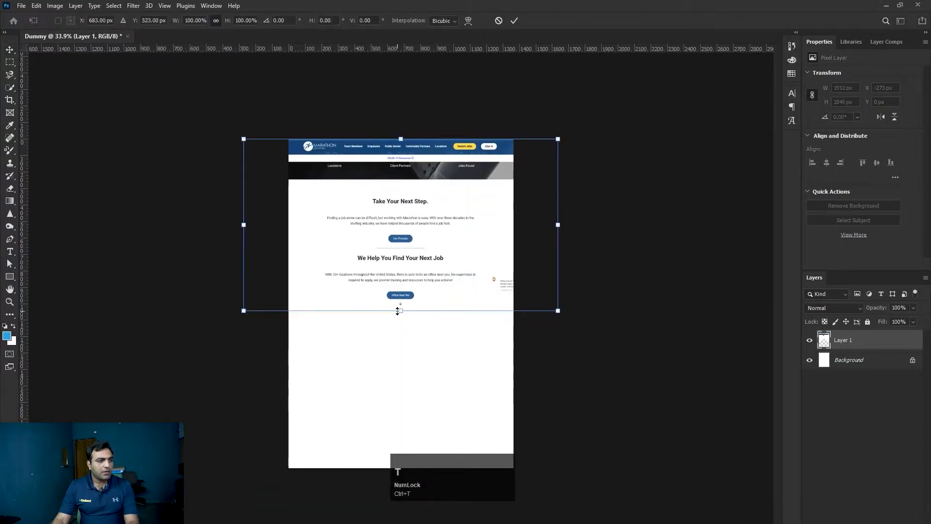
drag(403, 311, 404, 264)
key(Return)
key(ctrl+1)
drag(386, 143, 383, 213)
drag(444, 216, 432, 216)
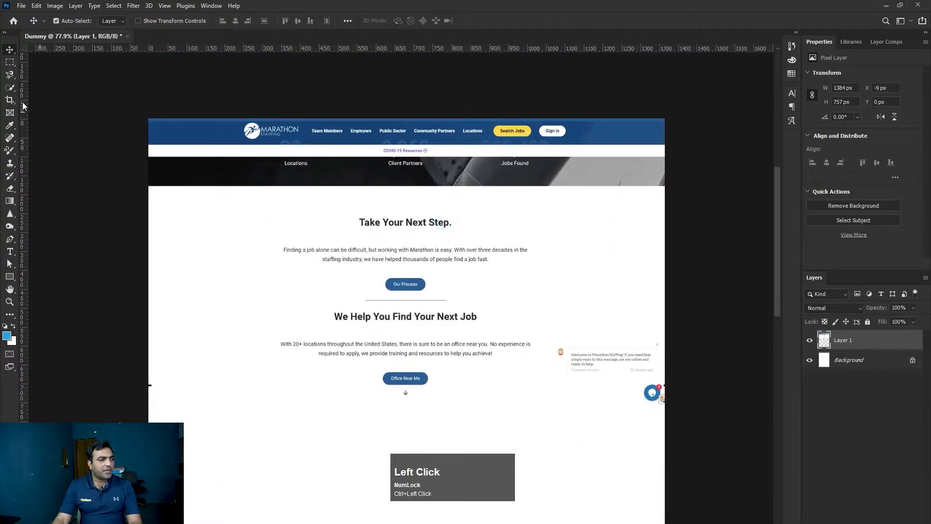
Step: Marquee-select the page's full width from the top edge down, about 1366 × 702 px
click(11, 63)
drag(148, 117, 687, 384)
right_click(687, 384)
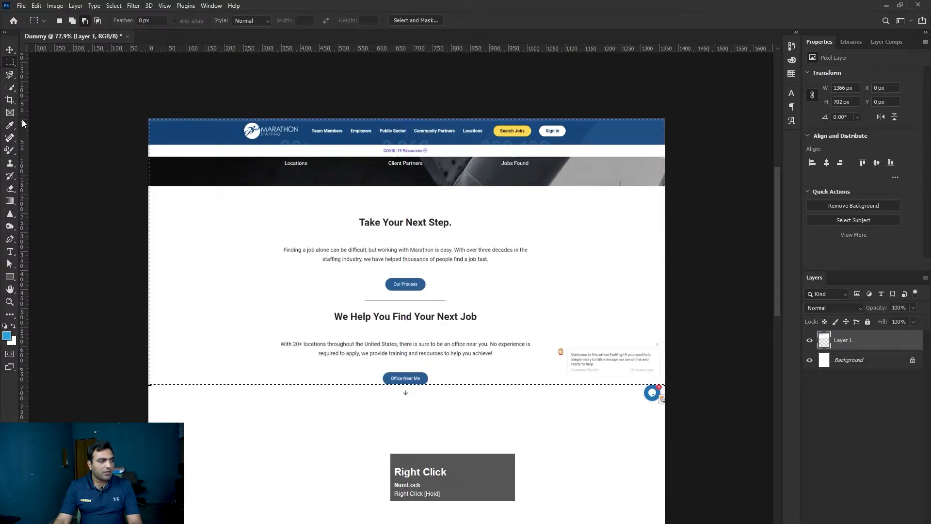
Step: Draw a blue rectangle about 854 × 850 px over the central content area, starting near the page's top edge
click(10, 277)
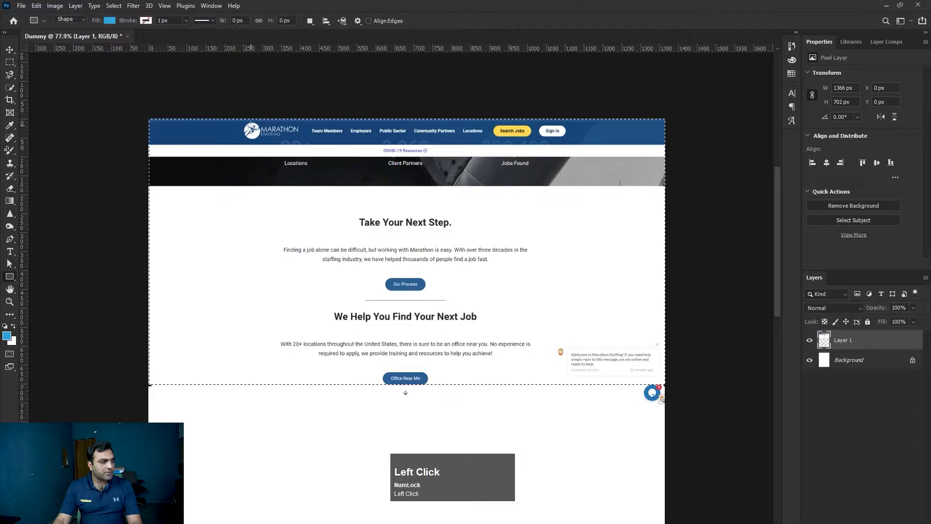
drag(243, 120, 566, 440)
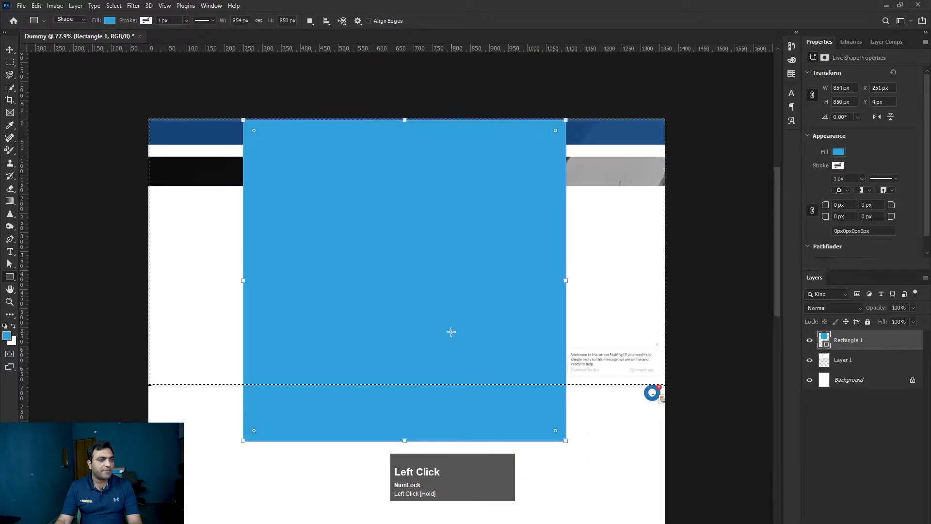
key(v)
click(289, 483)
Step: Undo the blue rectangle's small move and clear the marquee selection
drag(356, 234, 366, 237)
key(ctrl+z)
key(ctrl+d)
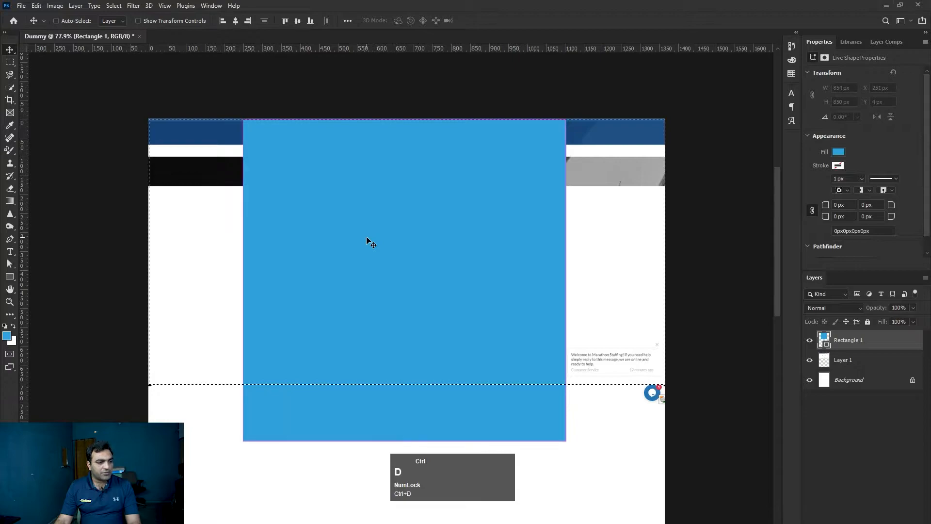
click(291, 96)
drag(290, 164, 296, 162)
key(ctrl+z)
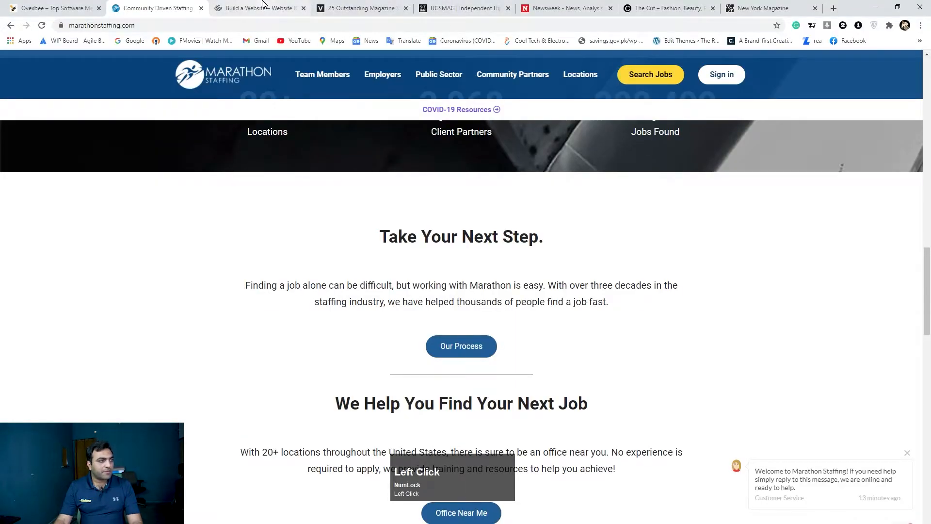
Step: Switch to Chrome and copy a screenshot of the UGSMAG homepage's full page area, about 1923 × 1047 px
click(360, 6)
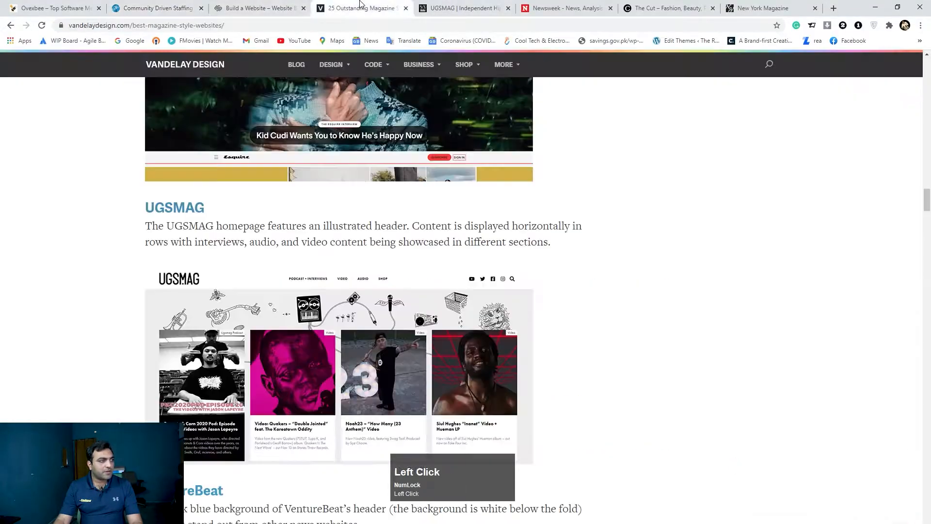
click(509, 3)
scroll(220, 259, up, 1)
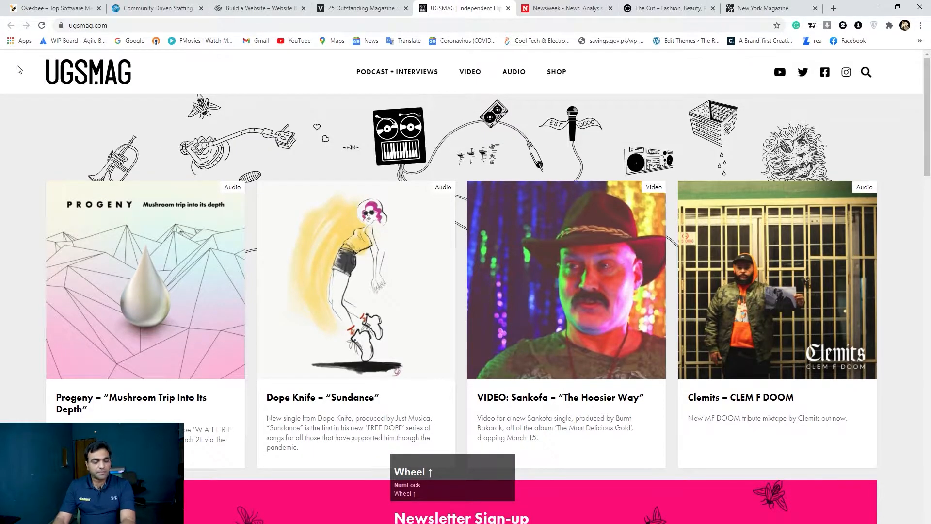
key(Print)
drag(0, 50, 930, 523)
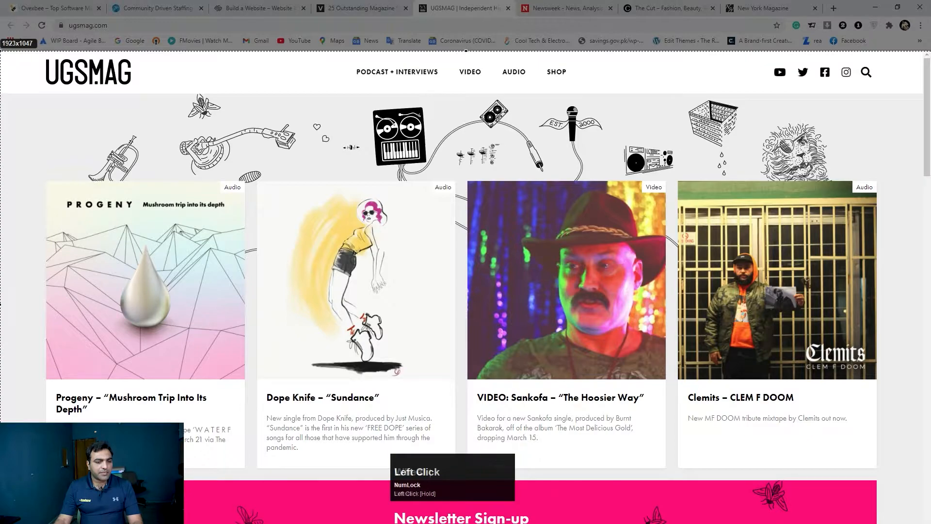
drag(930, 523, 930, 523)
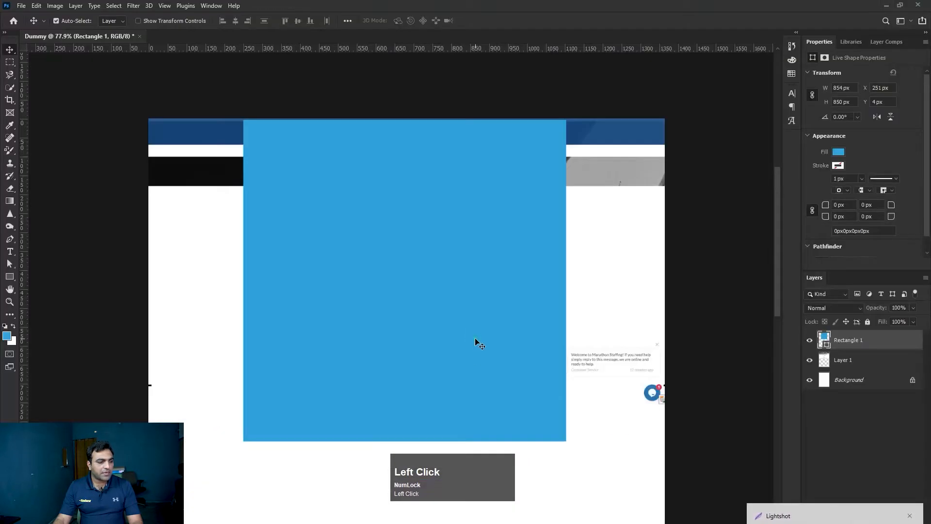
Step: Paste the UGSMAG screenshot into the Dummy document, scale it down to about 1250 × 680 px and place it over the lower part of the blue rectangle
key(ctrl+v)
scroll(498, 284, down, 2)
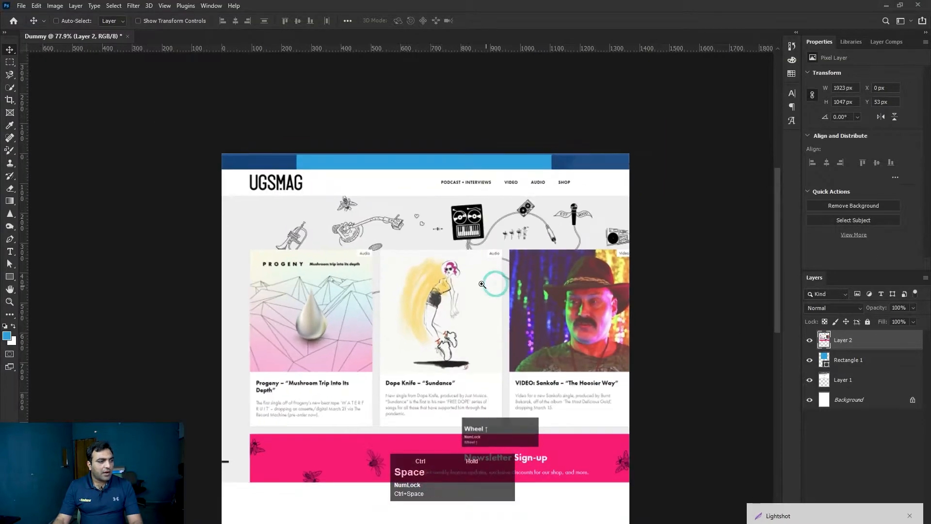
key(ctrl+t)
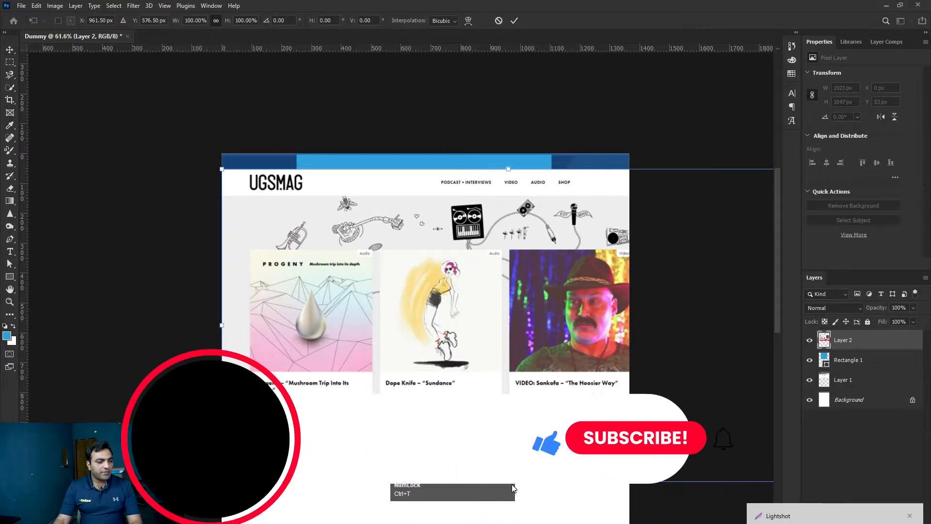
drag(510, 170, 510, 237)
drag(511, 293, 447, 291)
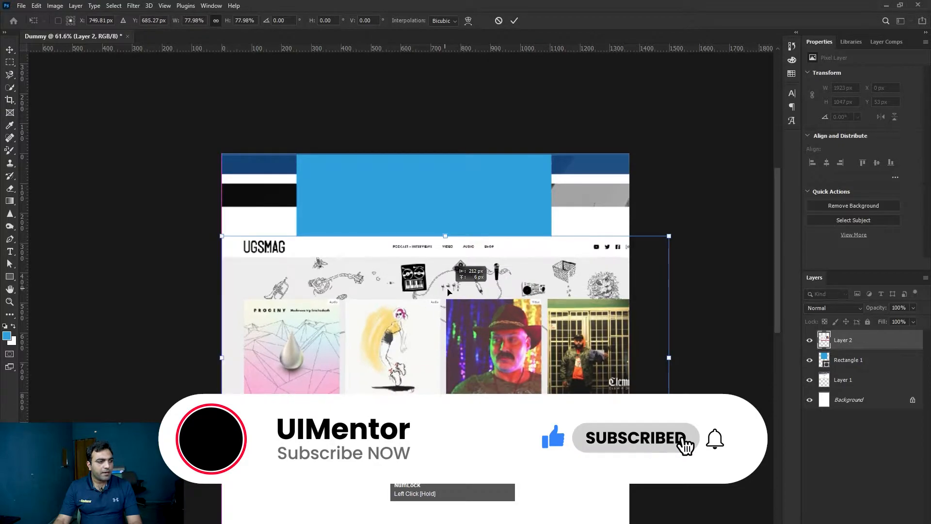
drag(446, 236, 440, 141)
key(Return)
key(ctrl+1)
key(space)
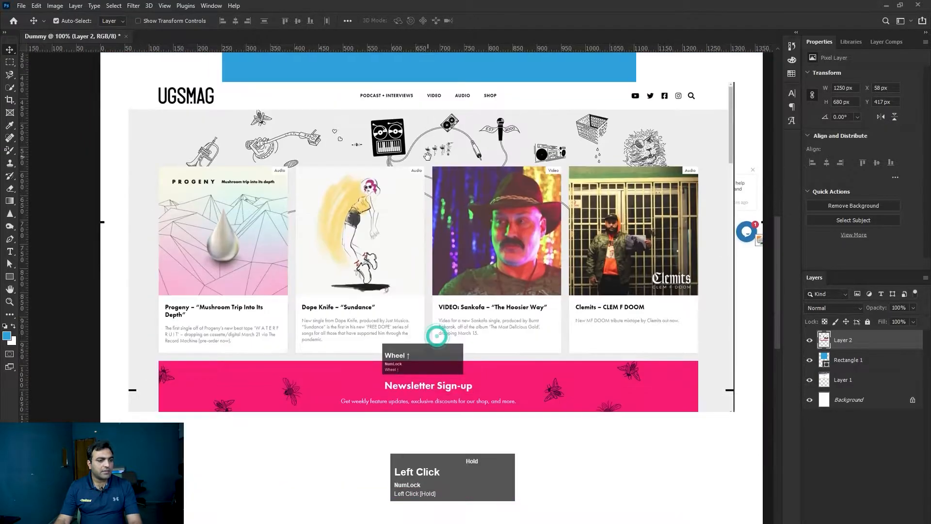
drag(437, 336, 438, 369)
Step: Measure the UGSMAG screenshot's page width with a marquee about 1246 × 360 px, and clear the selection
click(9, 62)
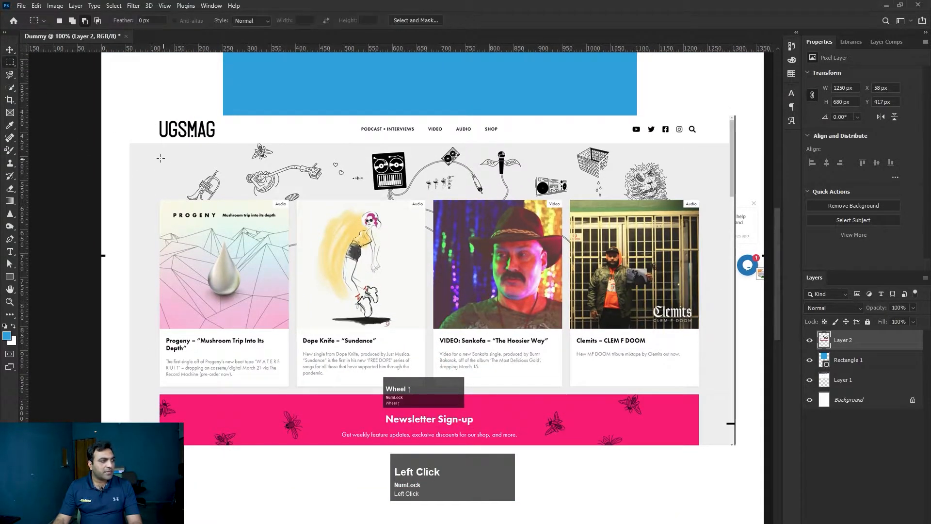
drag(129, 157, 733, 331)
drag(734, 333, 733, 332)
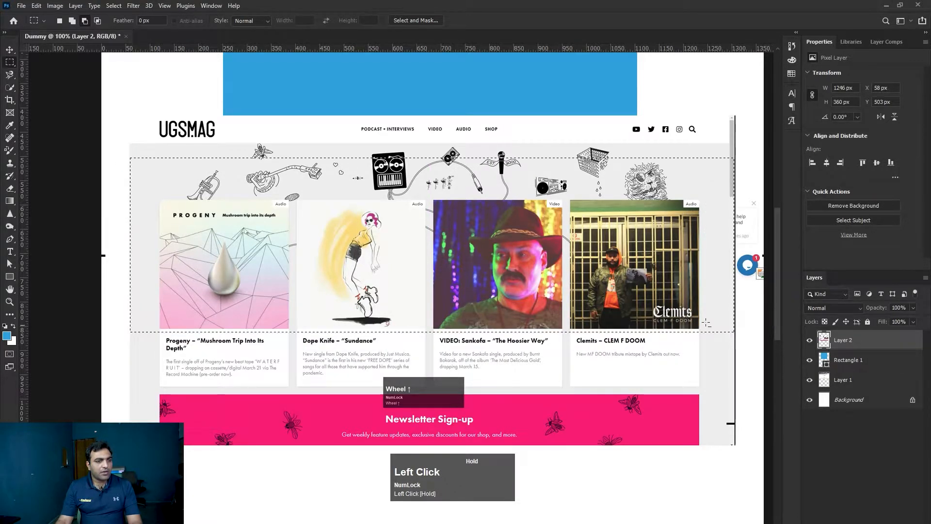
scroll(195, 231, up, 5)
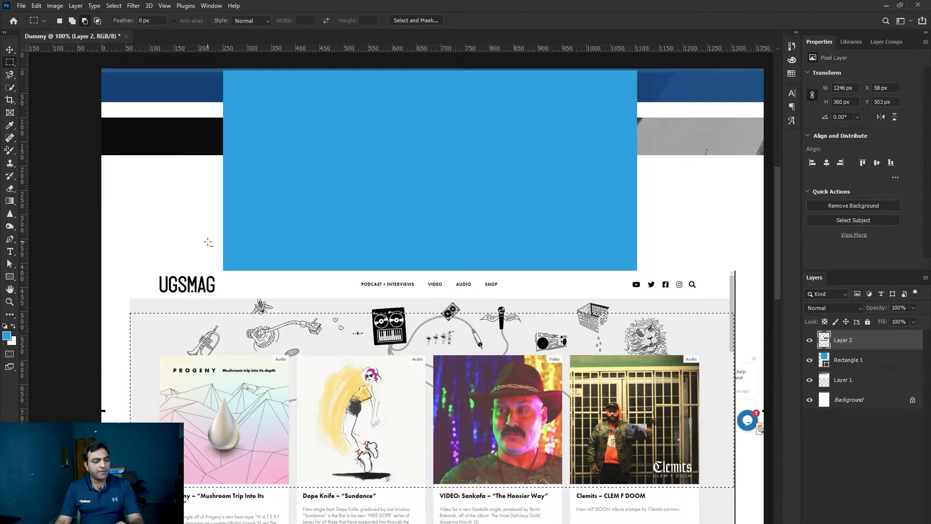
key(ctrl+d)
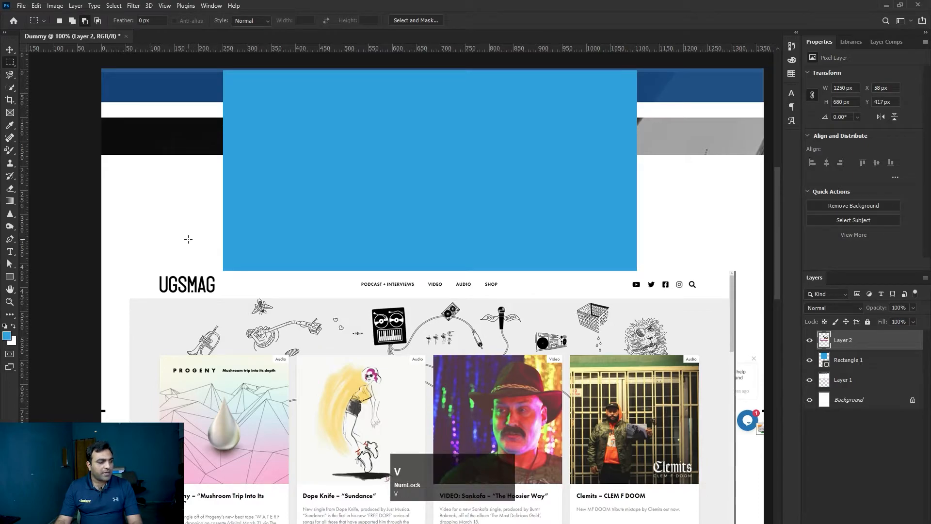
Step: Delete the pasted UGSMAG screenshot and the blue rectangle from the Dummy document
key(v)
click(153, 244)
drag(160, 332, 177, 338)
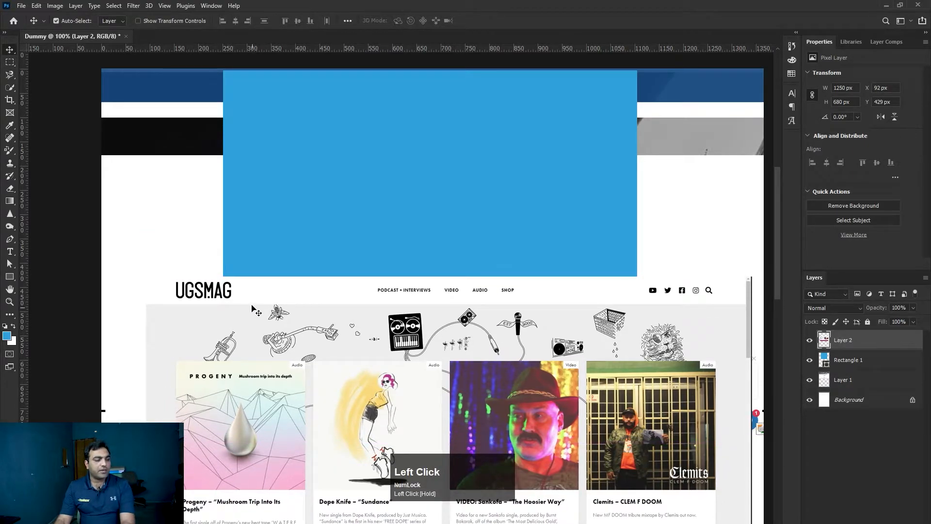
key(Delete)
click(258, 237)
key(Delete)
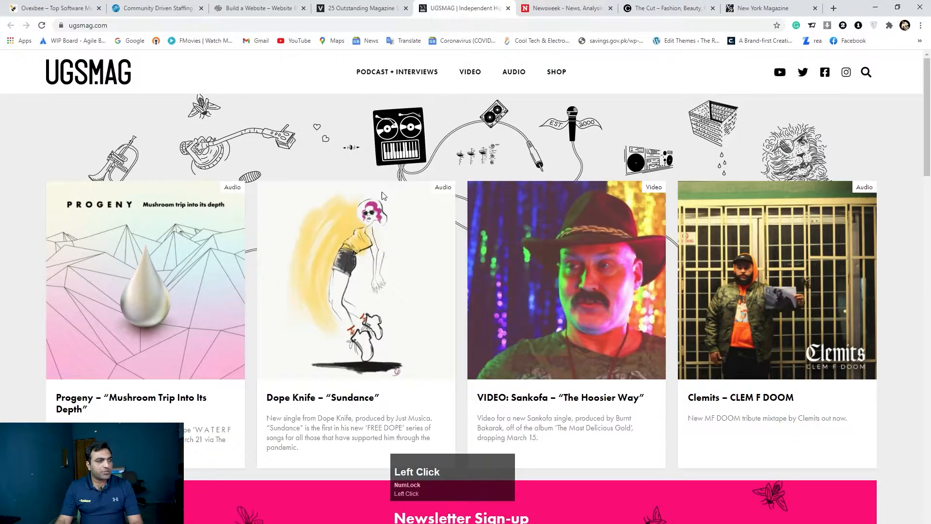
Step: Close the UGSMAG and Newsweek tabs in Chrome and examine the layout of The Cut's homepage
middle_click(439, 6)
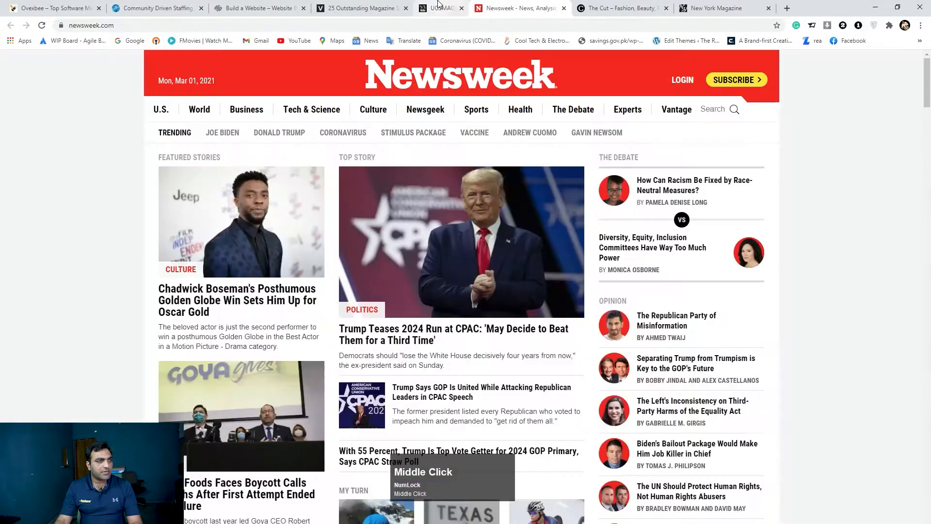
middle_click(436, 5)
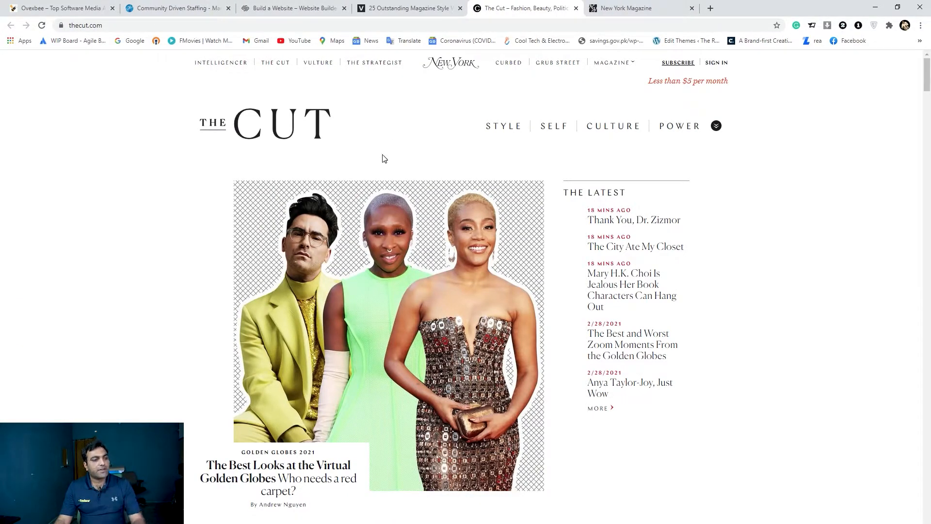
scroll(382, 156, down, 6)
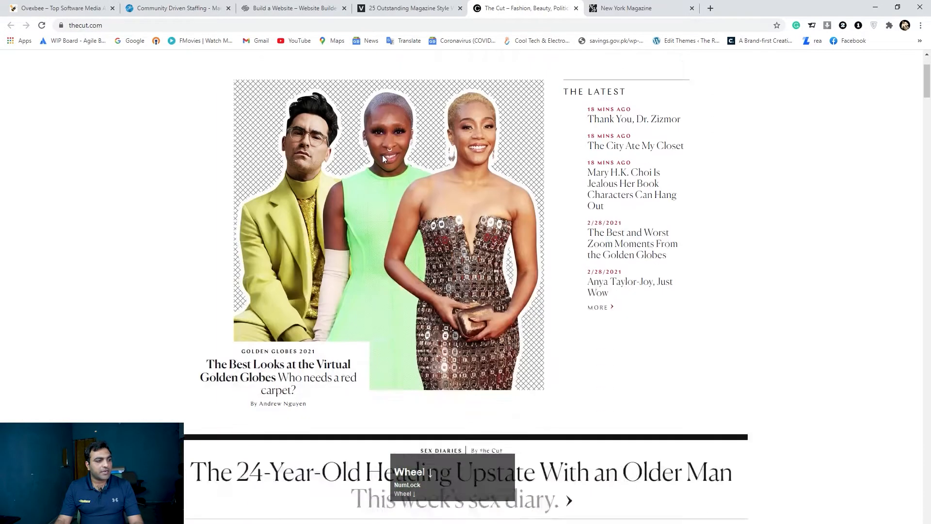
scroll(382, 156, up, 6)
Step: Examine how the content is laid out within the page width on the Ovexbee homepage
click(191, 11)
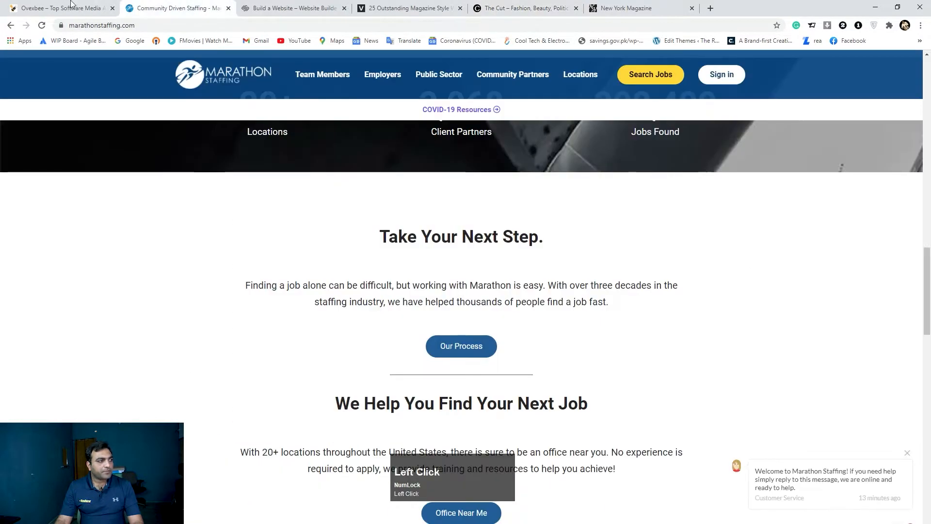
click(73, 7)
scroll(80, 248, up, 5)
scroll(80, 247, up, 10)
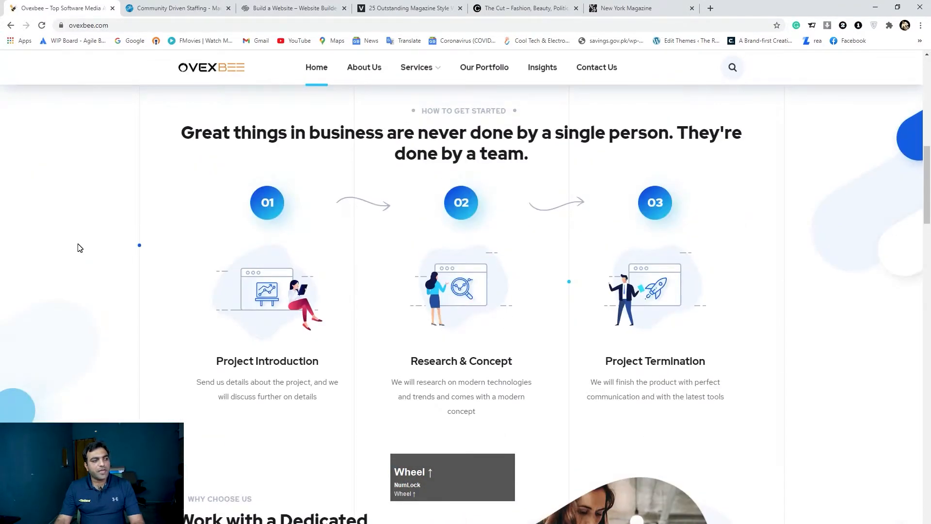
scroll(82, 245, up, 5)
scroll(83, 244, up, 2)
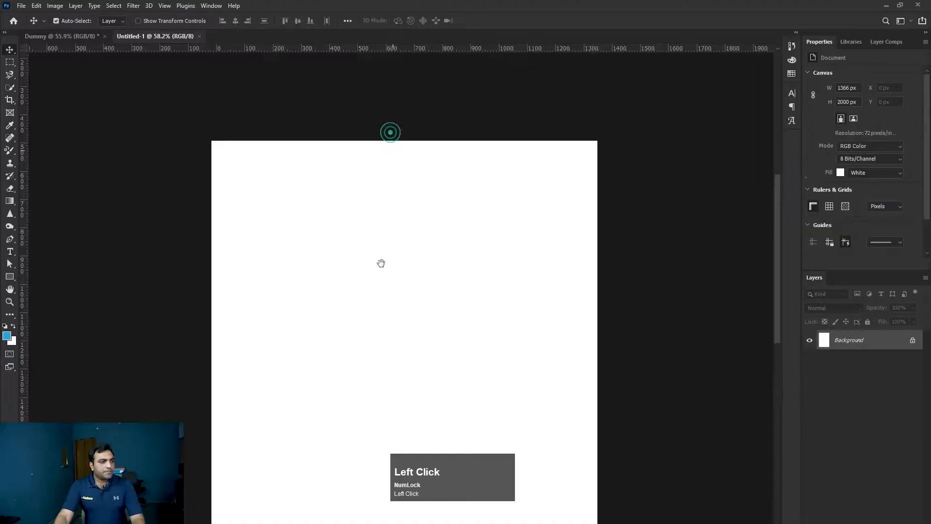
Step: Create a new Photoshop document 1366 px wide and 2000 px high
drag(382, 264, 374, 148)
key(ctrl+n)
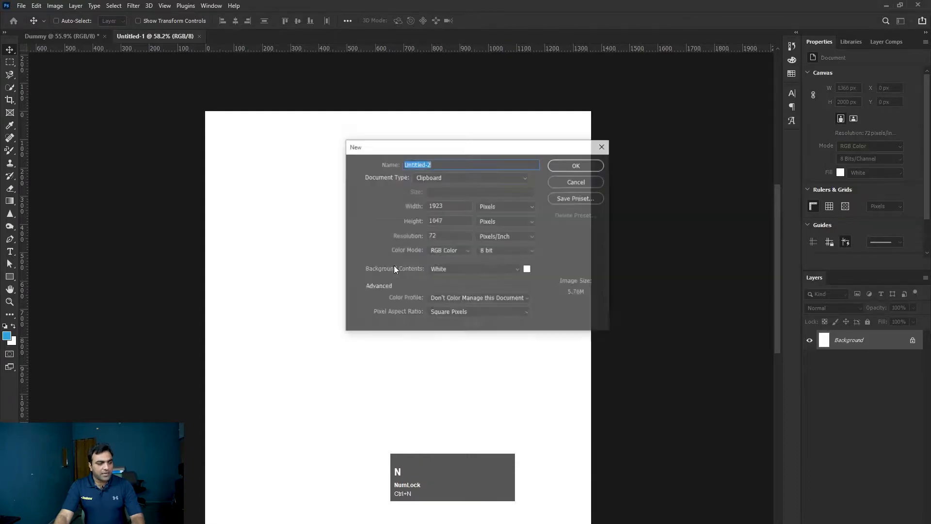
drag(411, 204, 412, 202)
text(1366)
key(Tab)
text(200)
key(Return)
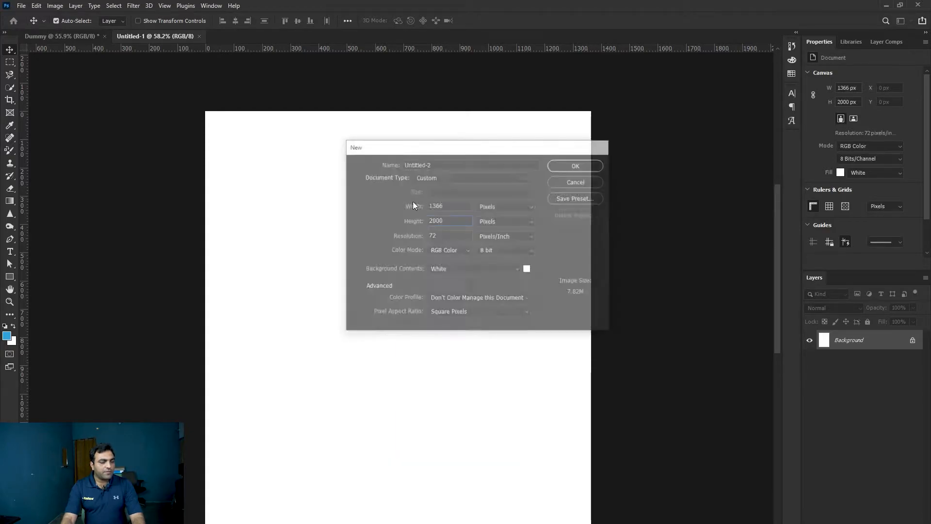
click(394, 225)
key(ctrl+1)
click(389, 150)
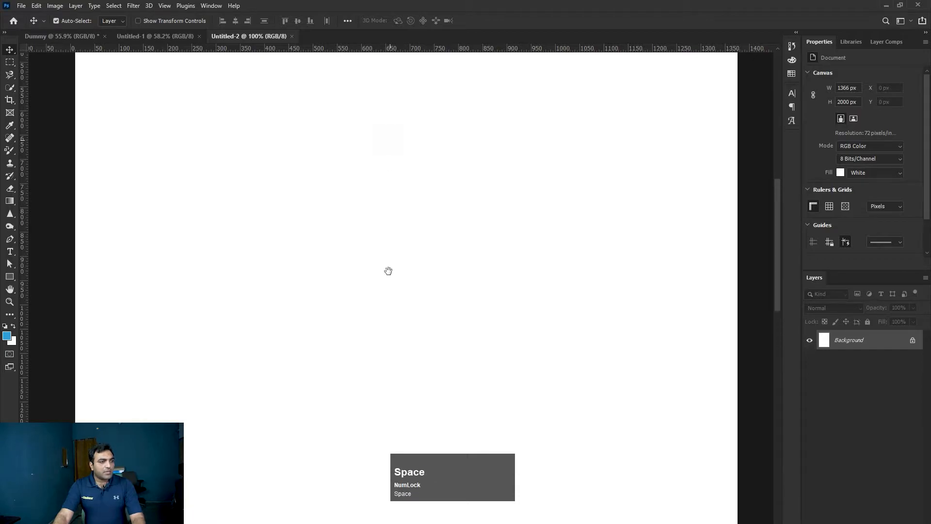
scroll(386, 167, up, 2)
drag(382, 161, 387, 160)
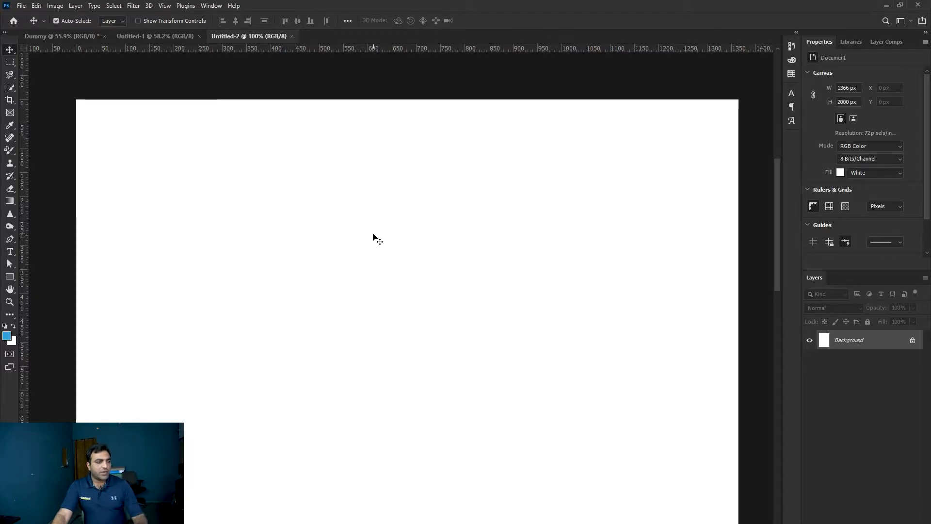
Step: Create a blue 1170 × 100 px rectangle and center it horizontally on the page at about X 98, Y 291 px
click(10, 277)
click(134, 191)
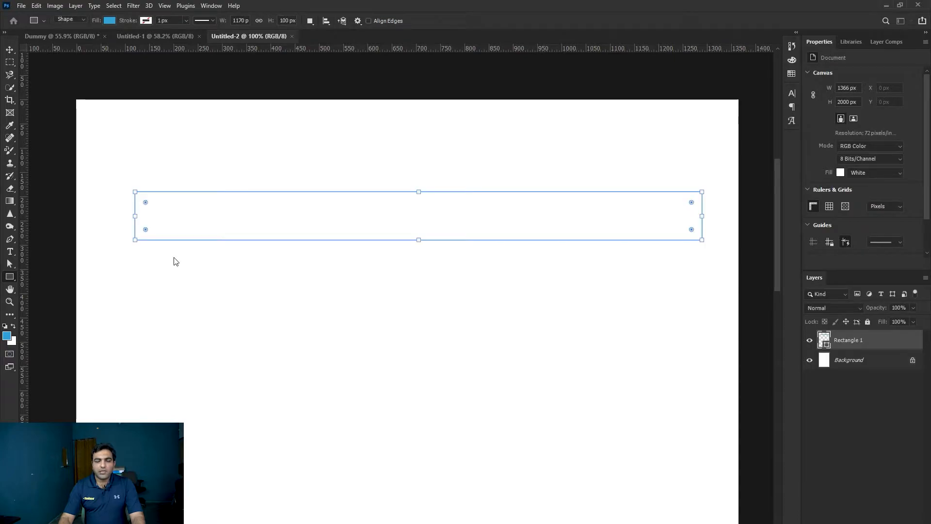
key(v)
drag(453, 217, 446, 262)
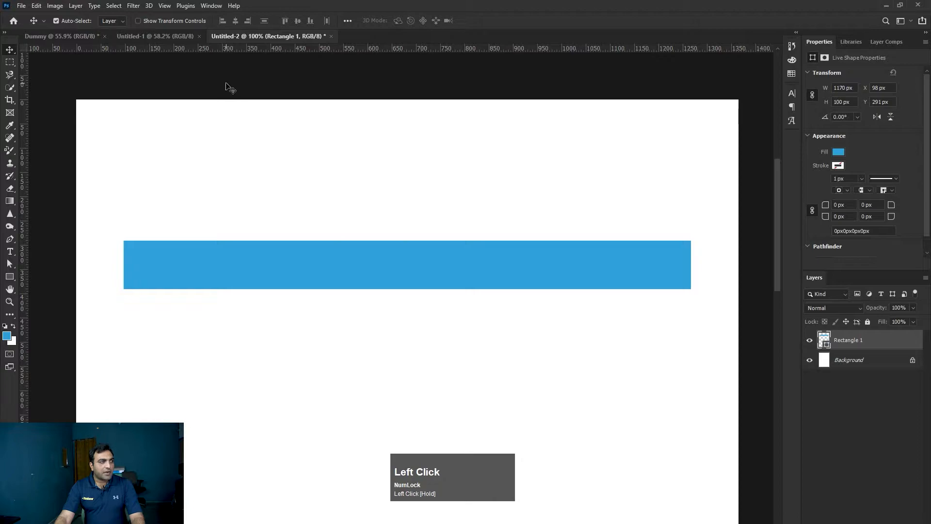
click(164, 6)
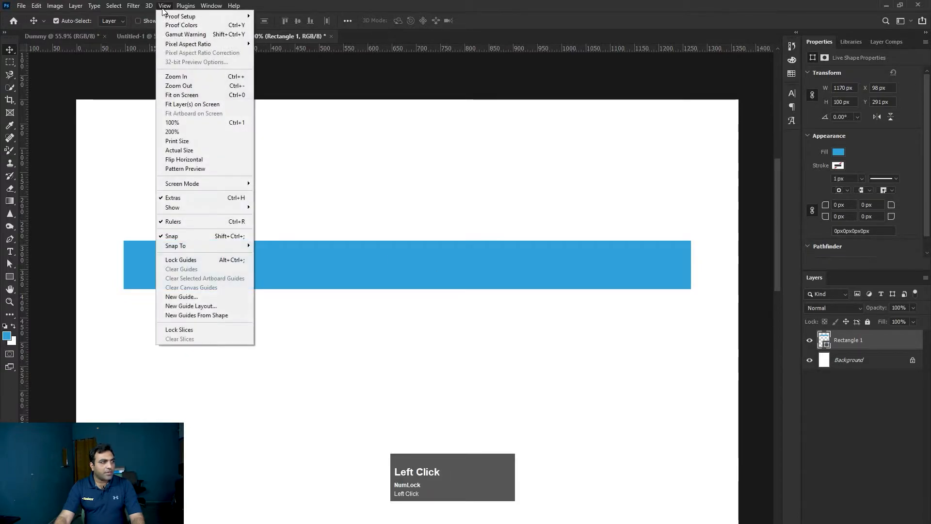
mouse_move(196, 209)
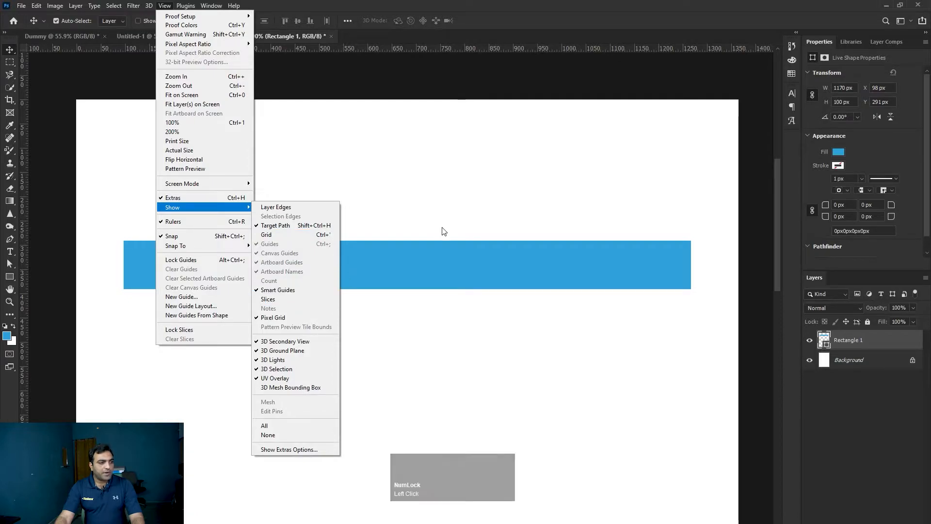
click(431, 206)
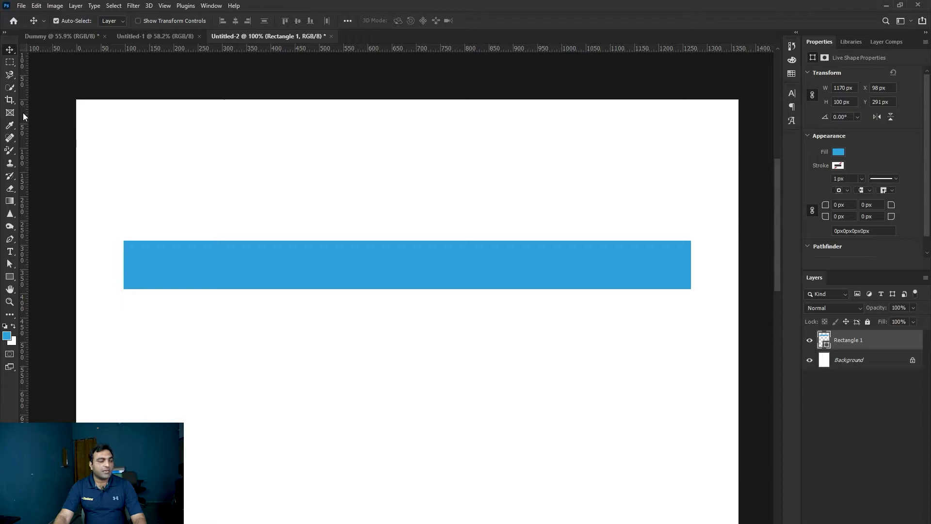
Step: Place vertical guides at the blue rectangle's left edge, right edge and horizontal center
drag(24, 112, 124, 130)
drag(24, 102, 691, 185)
click(426, 259)
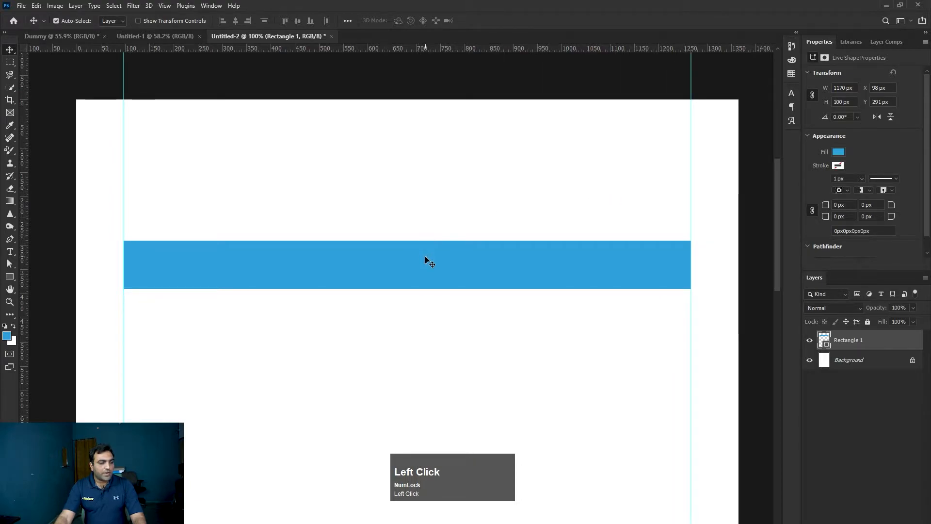
key(ctrl+t)
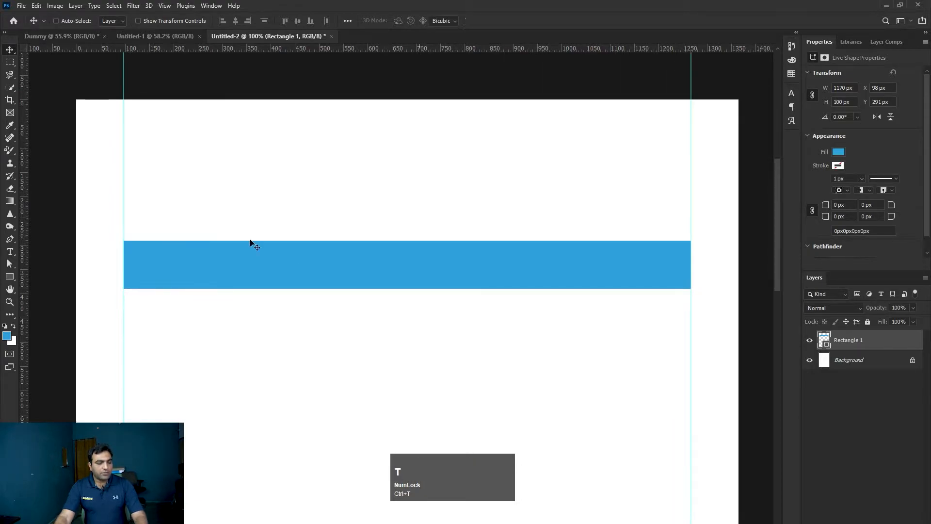
drag(24, 130, 410, 166)
click(514, 21)
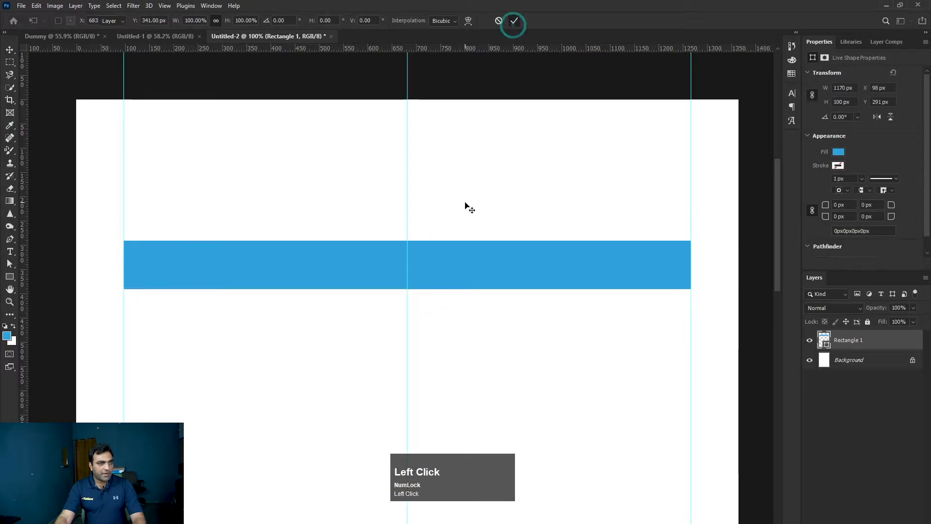
Step: Delete the blue rectangle from the page, keeping the three vertical guides
click(464, 199)
key(ctrl+space)
mouse_move(472, 297)
mouse_down()
mouse_move(492, 289)
mouse_move(471, 294)
mouse_up()
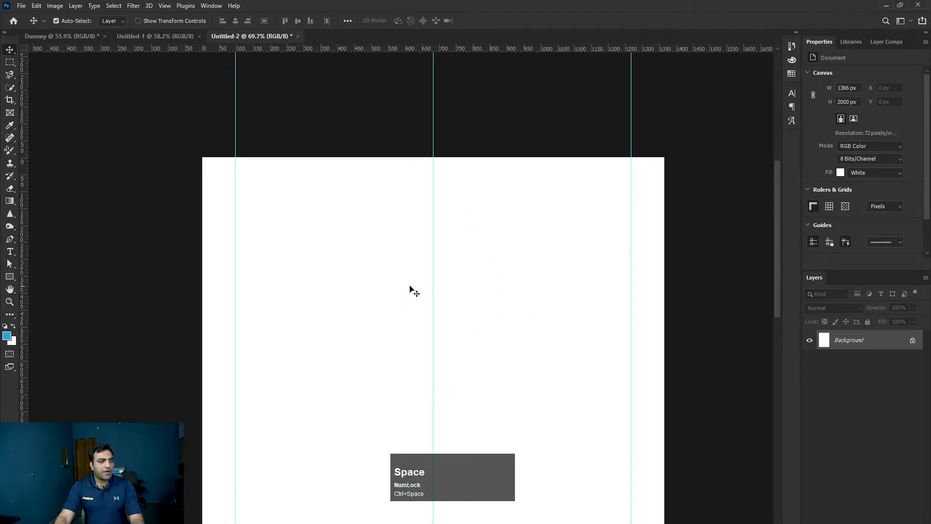
key(space)
drag(457, 287, 420, 264)
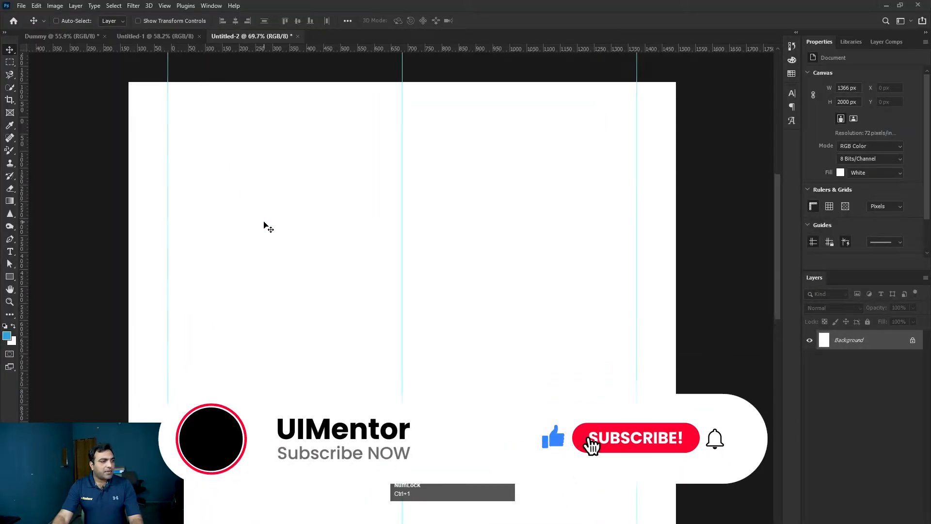
Step: Create a blue 1170 × 100 px rectangle and align it between the outer guides at X 98, Y 152 px
key(ctrl+1)
key(space)
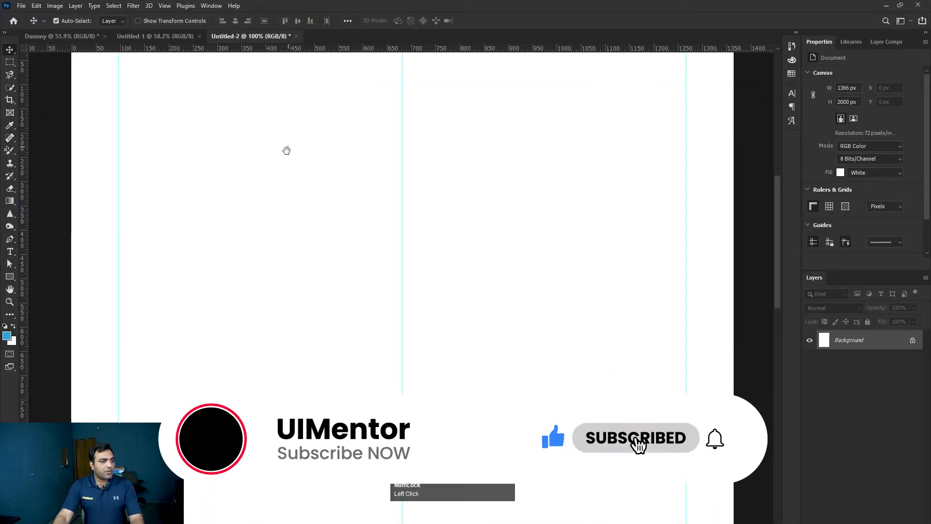
drag(286, 150, 280, 205)
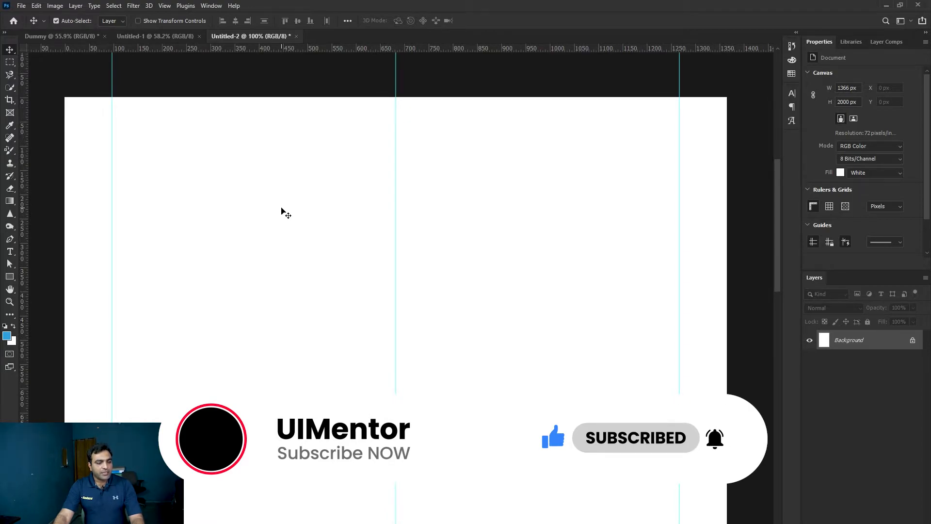
key(ctrl+r)
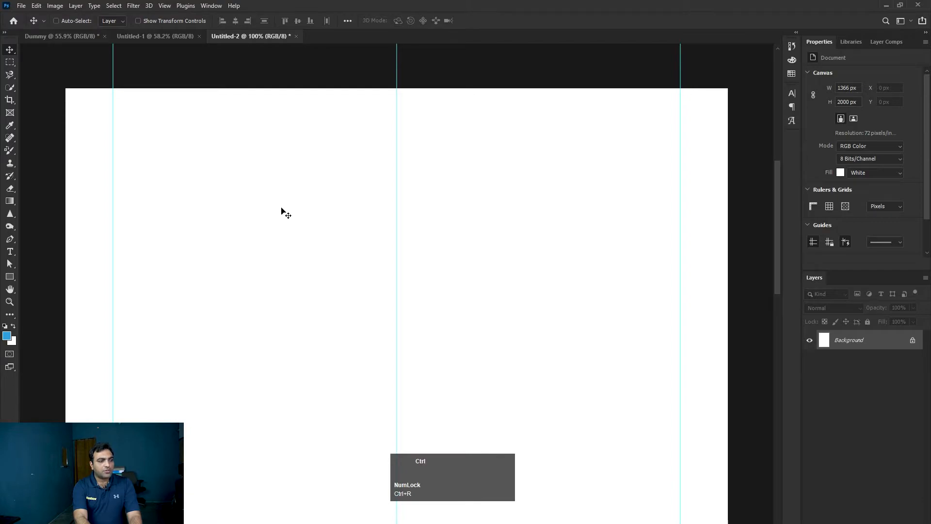
key(ctrl+r)
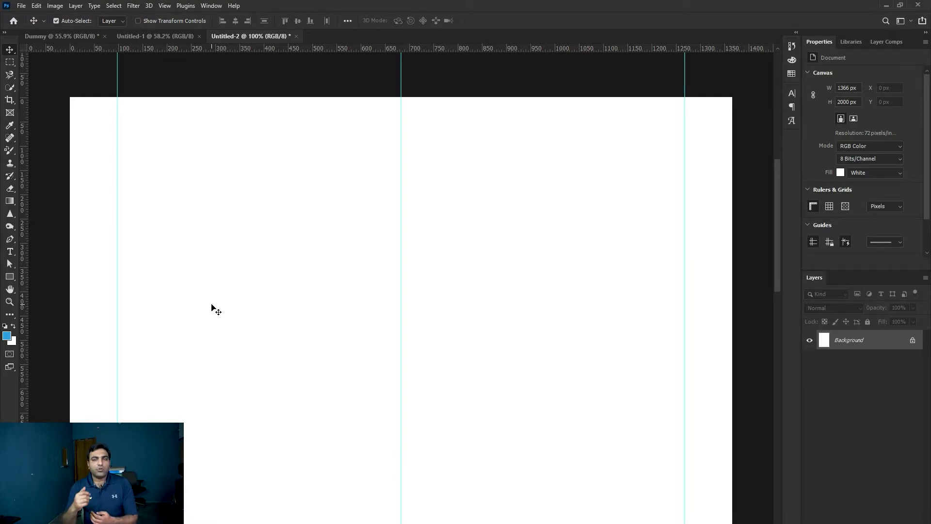
click(10, 277)
click(125, 236)
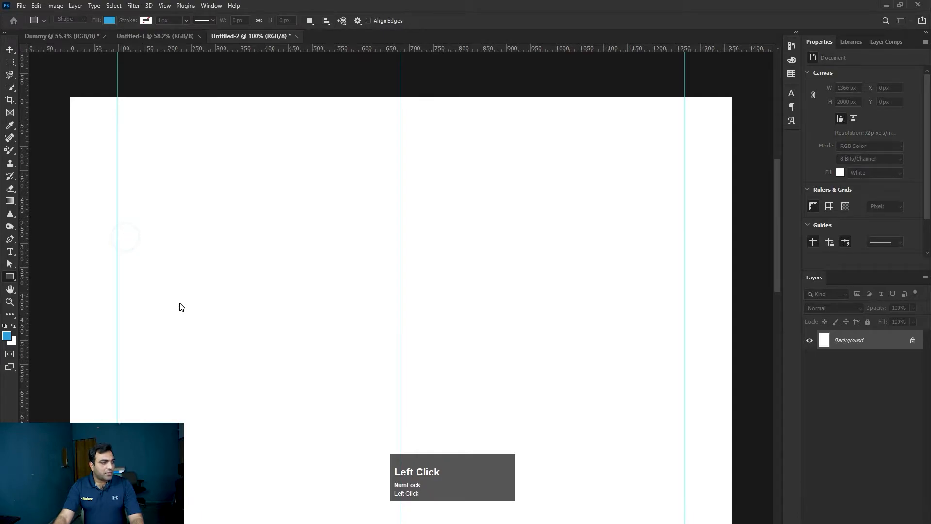
drag(125, 237, 693, 285)
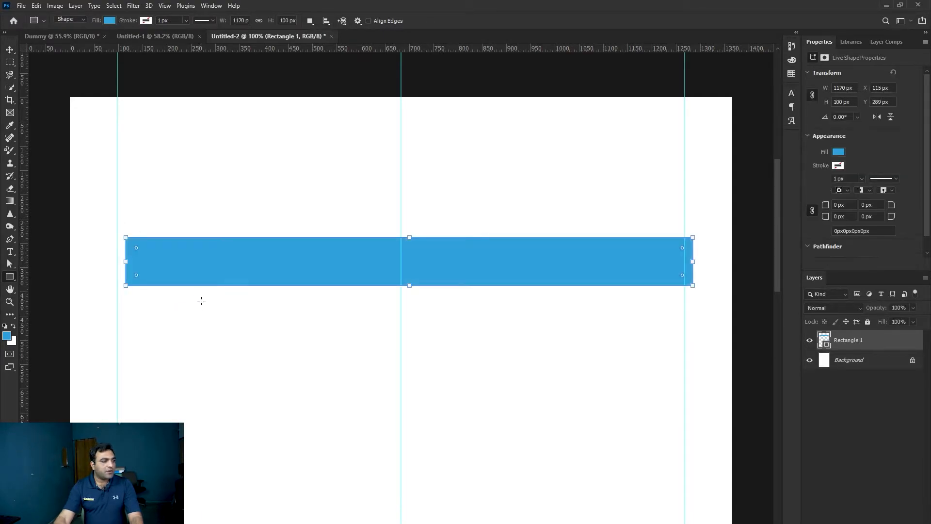
key(v)
drag(307, 273, 323, 198)
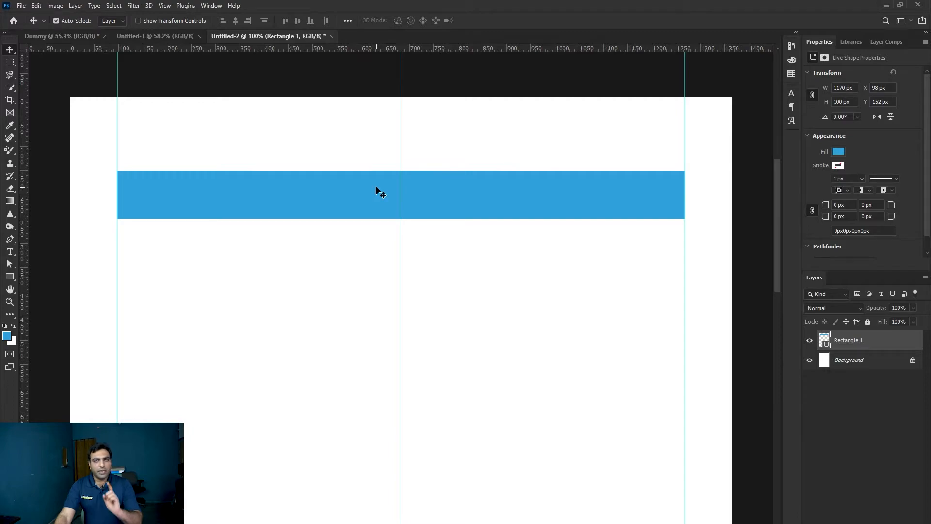
Step: Create a 570 × 100 px rectangle below the wide one, starting at the left guide at X 98, Y 364 px
click(10, 277)
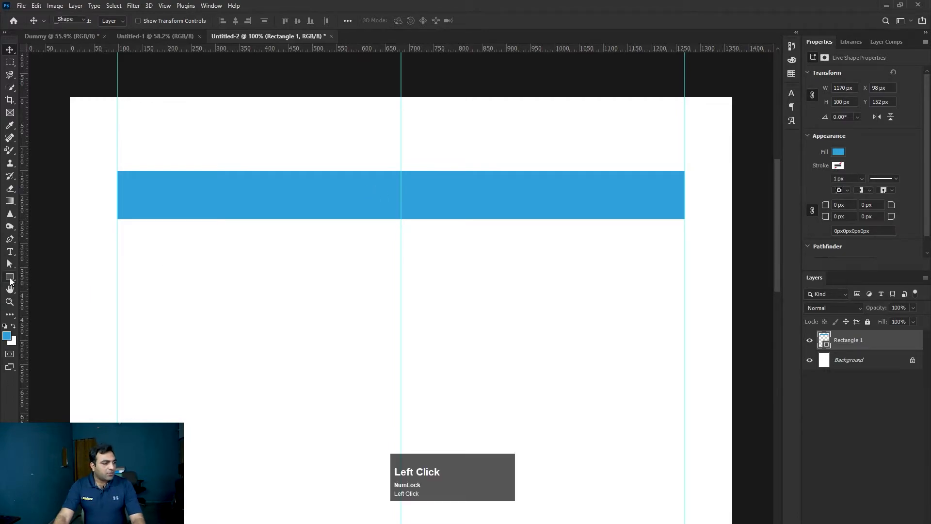
click(117, 273)
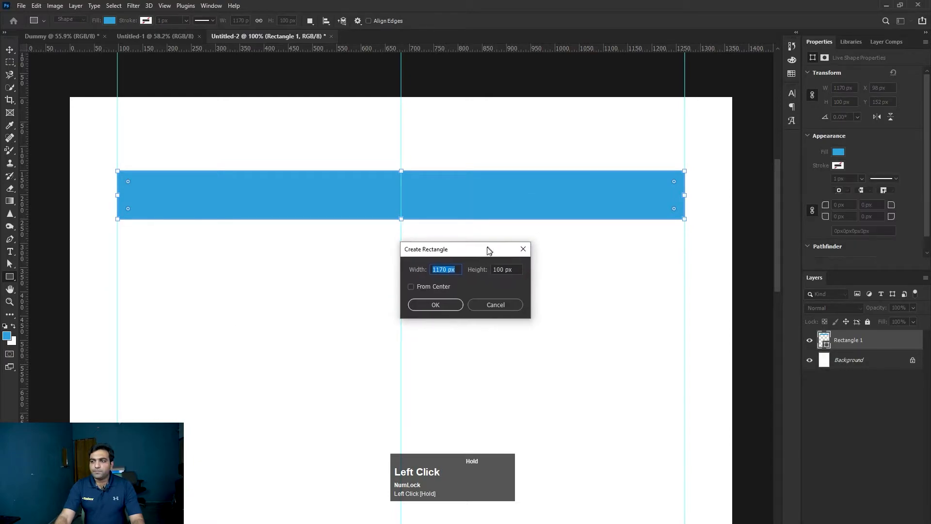
click(453, 271)
key(ctrl+a)
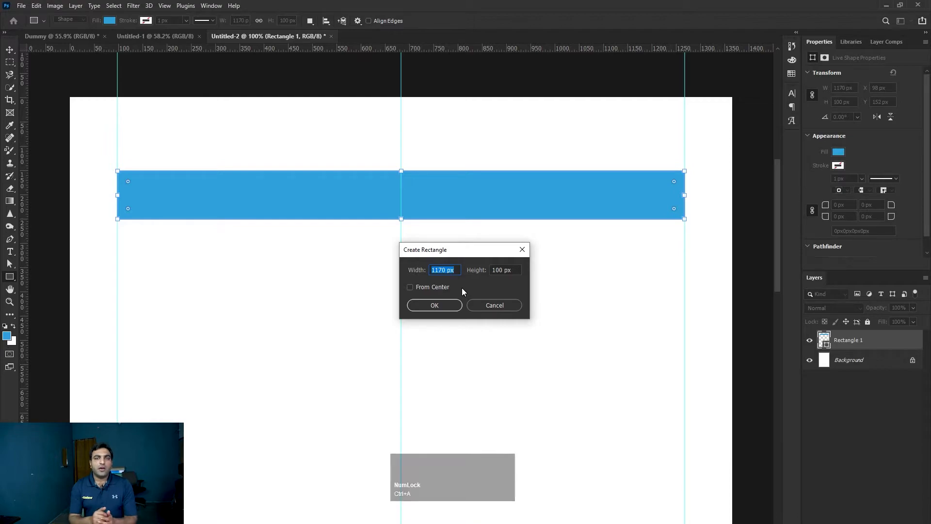
text(570)
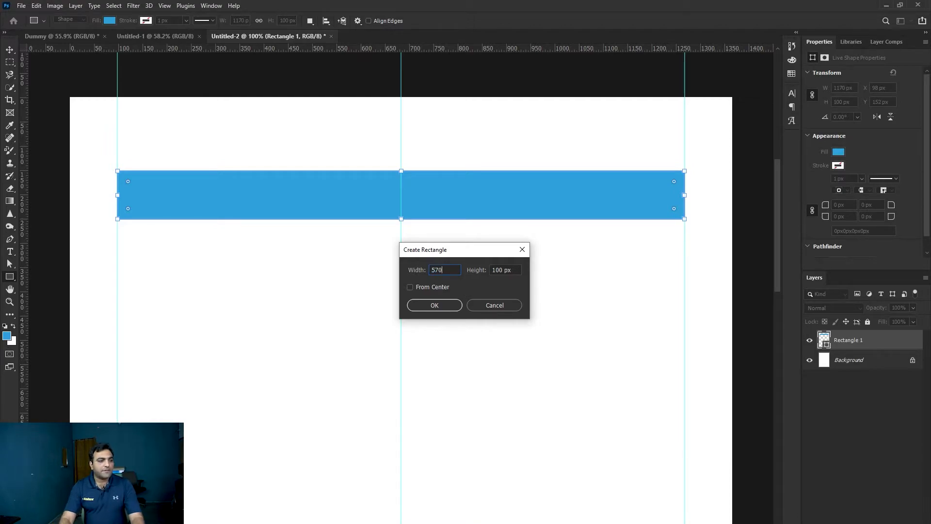
key(Return)
key(v)
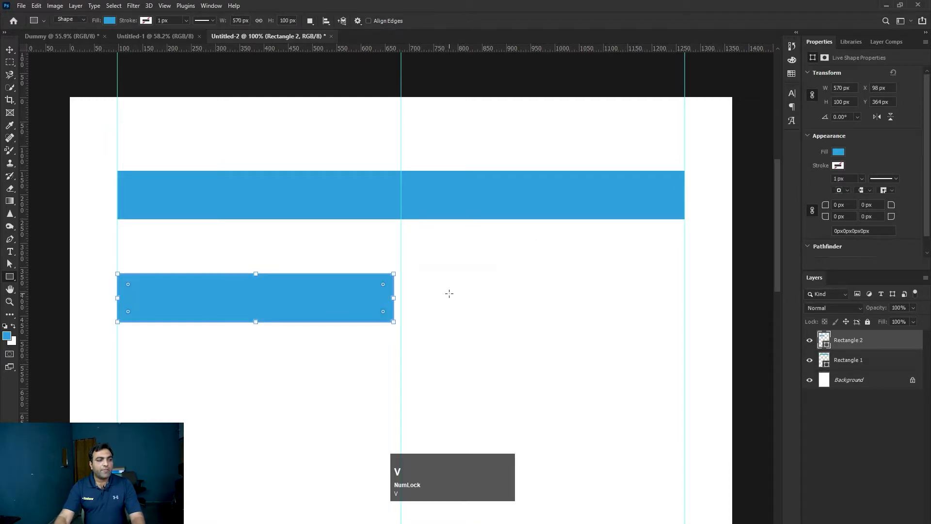
Step: Duplicate the 570 px rectangle horizontally so the copy ends at the right guide, at X 698, Y 364 px
click(455, 298)
click(371, 296)
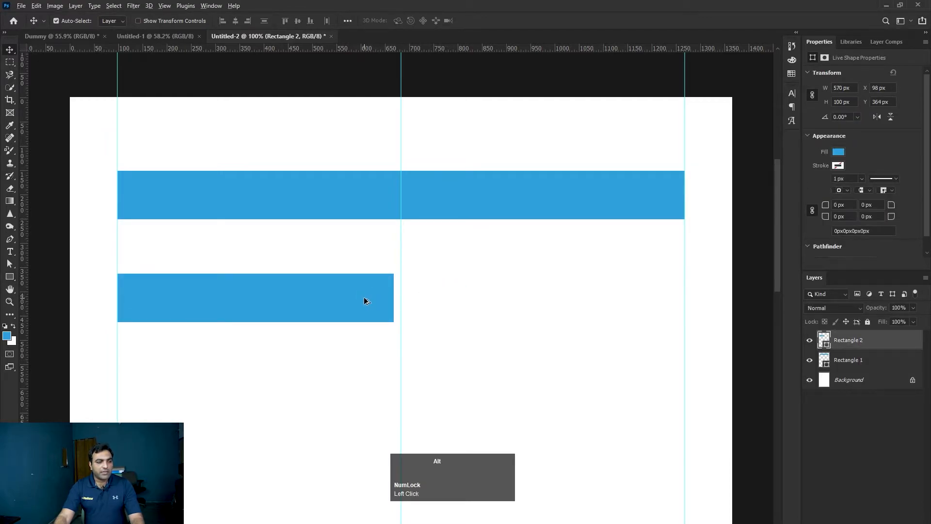
drag(365, 301, 379, 300)
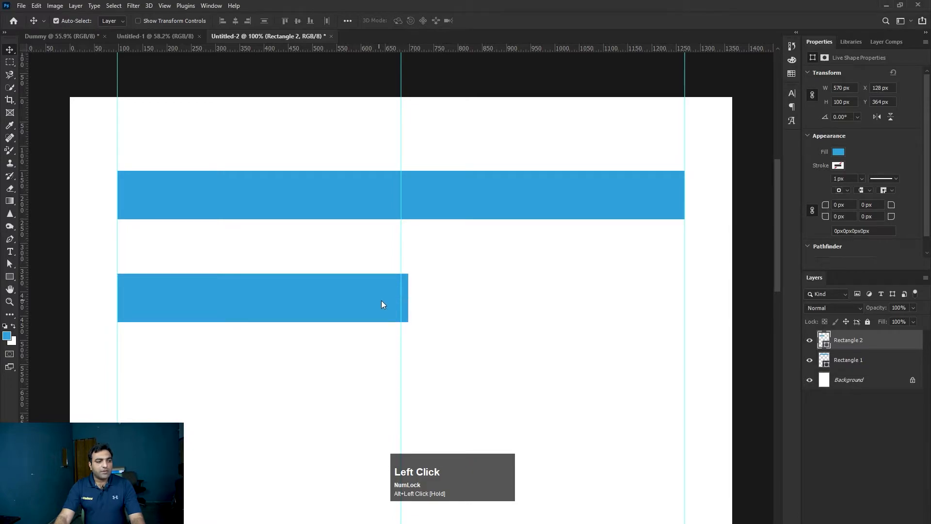
key(ctrl+z)
drag(324, 300, 610, 297)
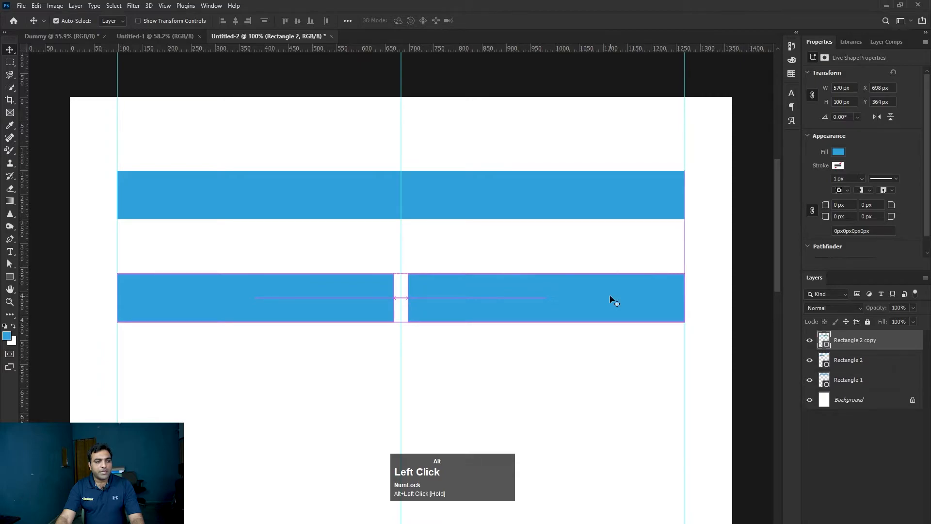
click(474, 356)
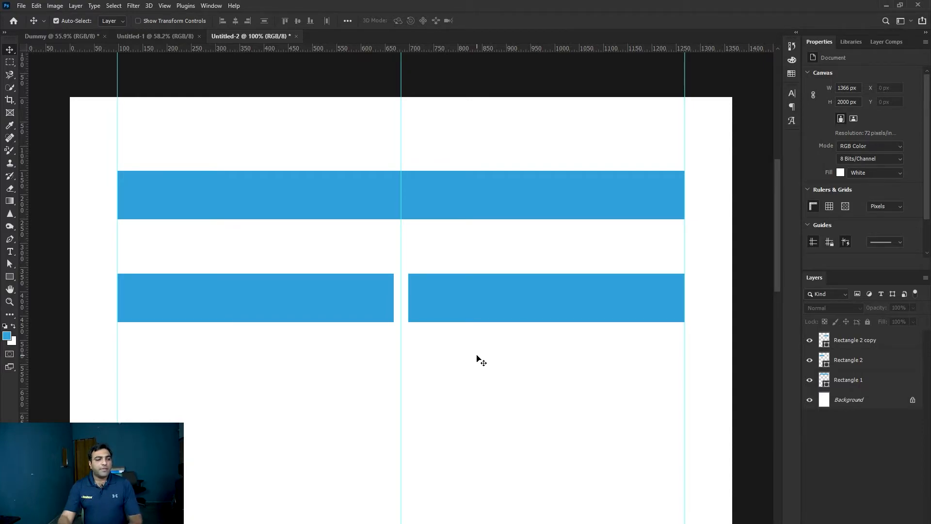
click(443, 362)
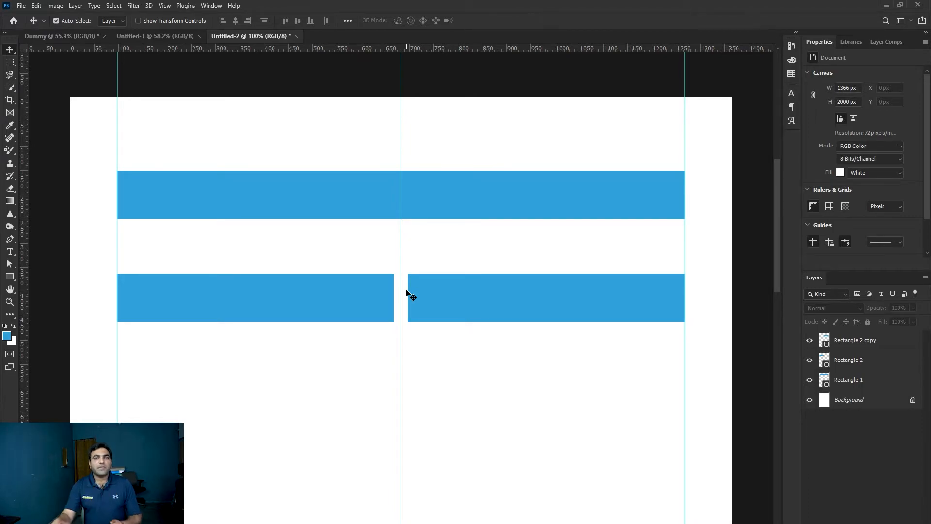
Step: Open Calculator and divide the 1170 px content width by 2
ctrl+click(398, 357)
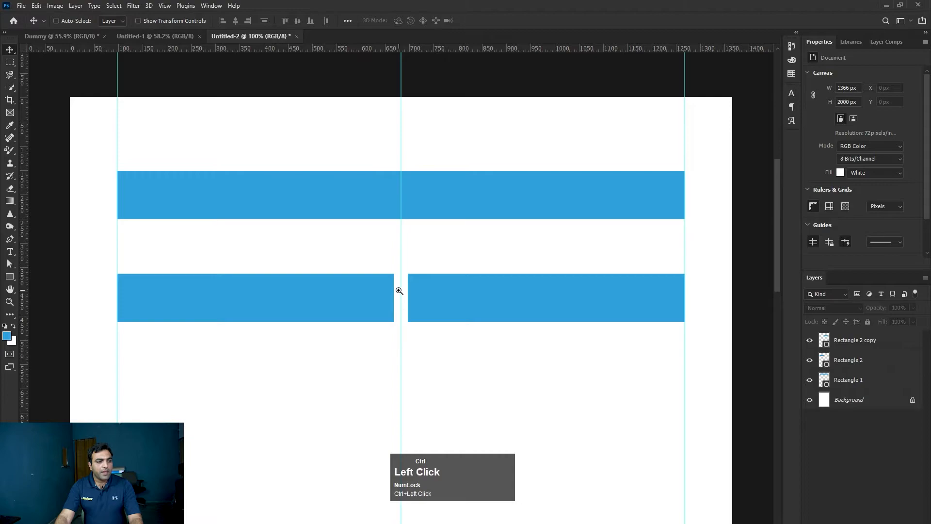
ctrl+click(400, 291)
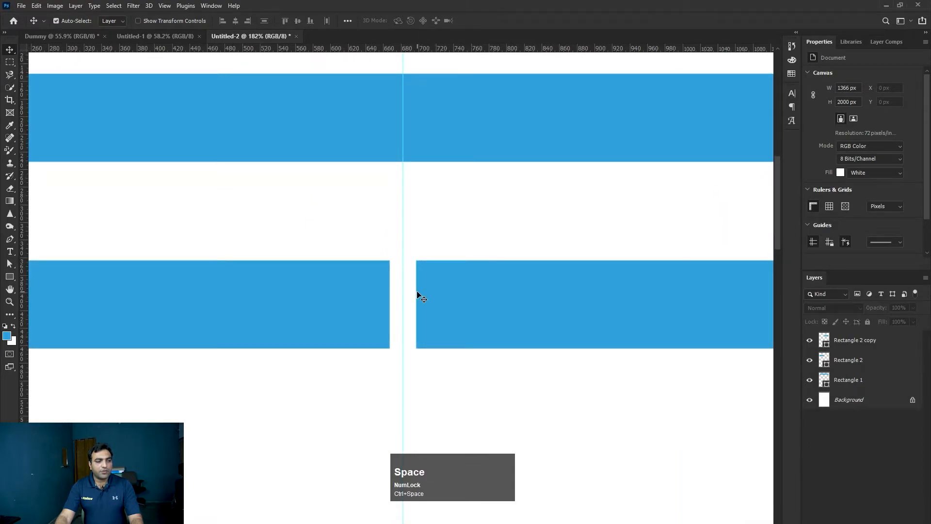
key(super)
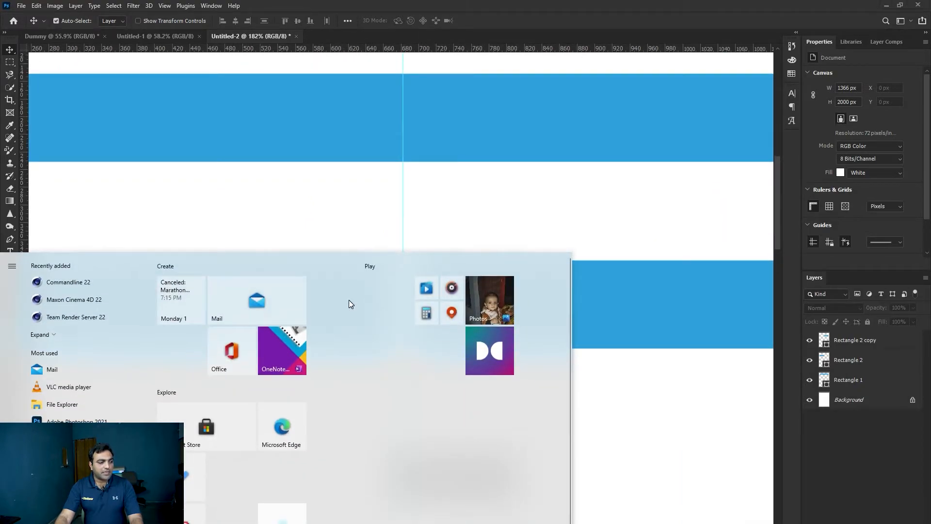
text(cal)
key(Return)
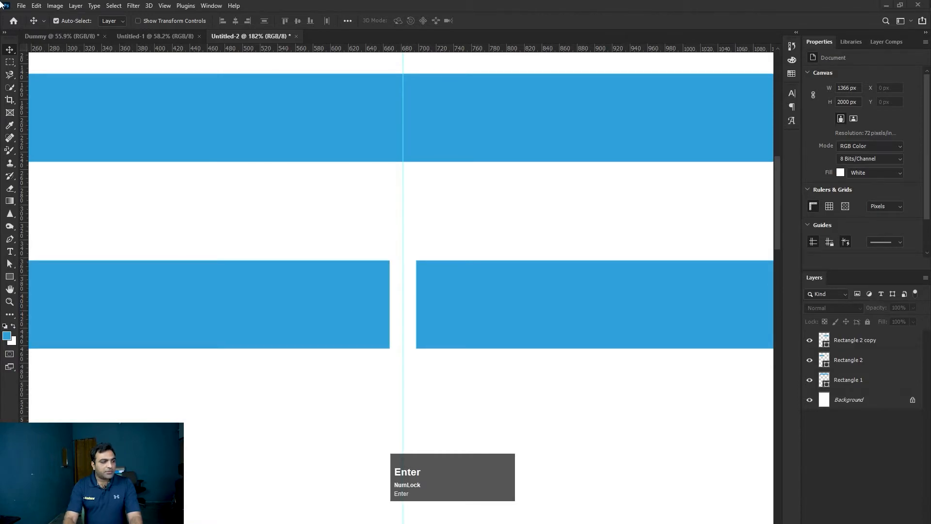
click(582, 158)
drag(583, 158, 379, 157)
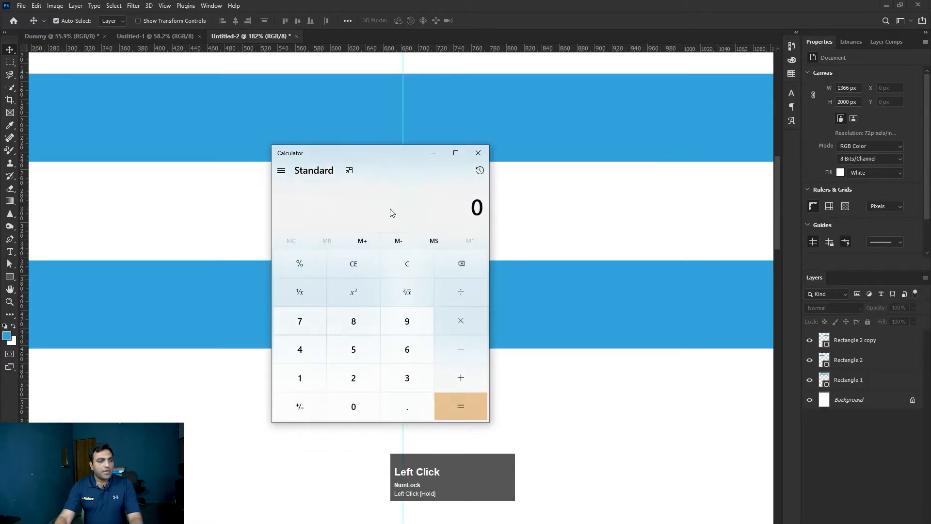
text(1170)
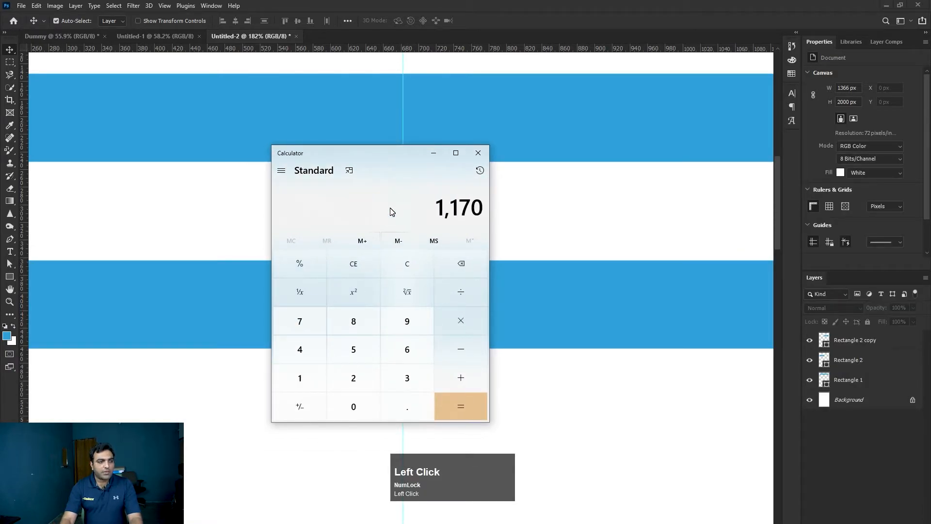
text(/2)
key(Return)
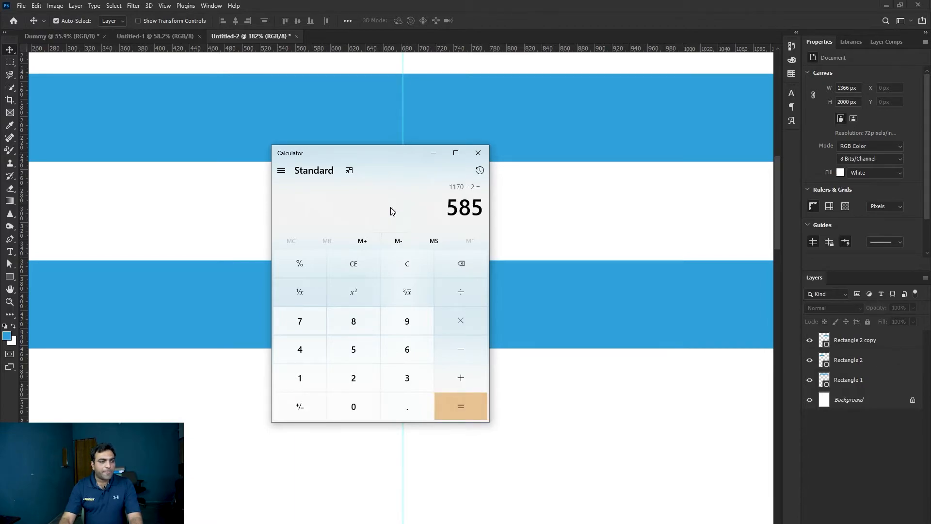
Step: Compare the half-width calculation with the two rectangles in the second row, and close Calculator
drag(399, 155, 500, 153)
key(space)
click(330, 275)
drag(351, 275, 314, 277)
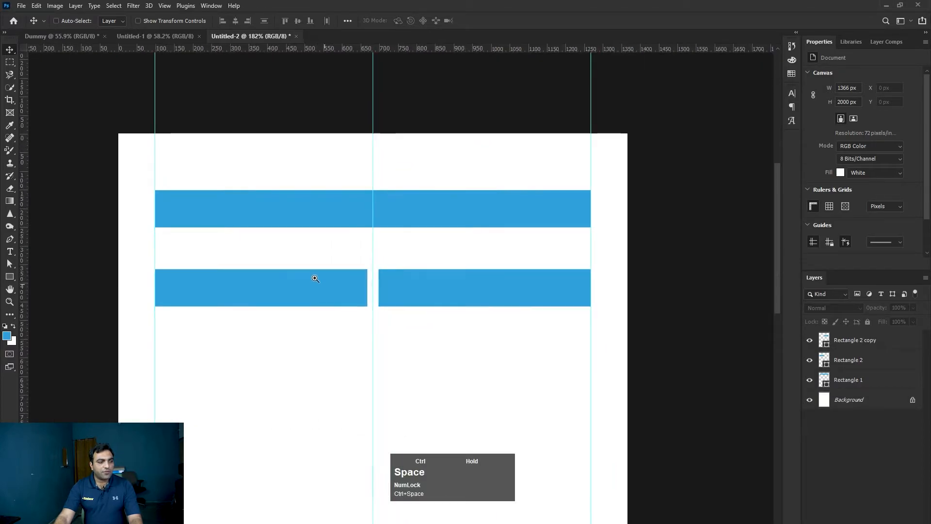
click(623, 523)
drag(482, 147, 480, 336)
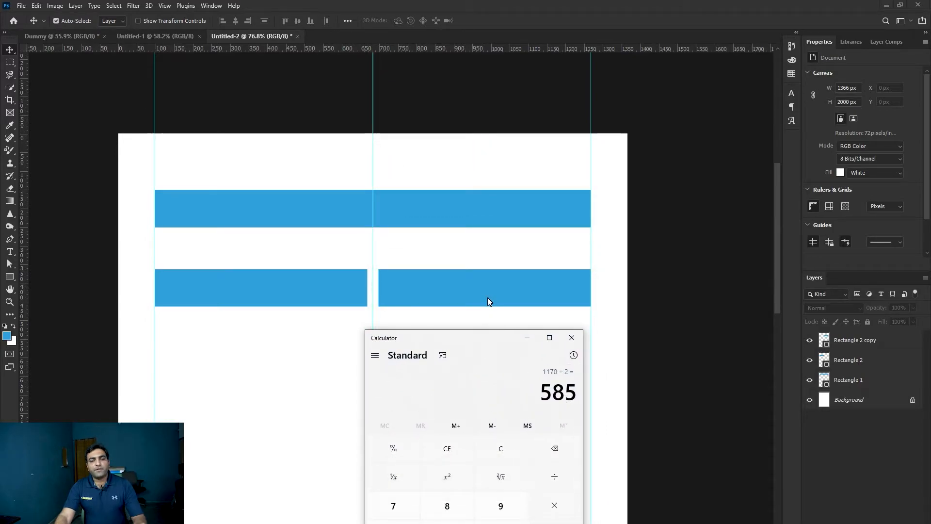
drag(480, 342, 490, 348)
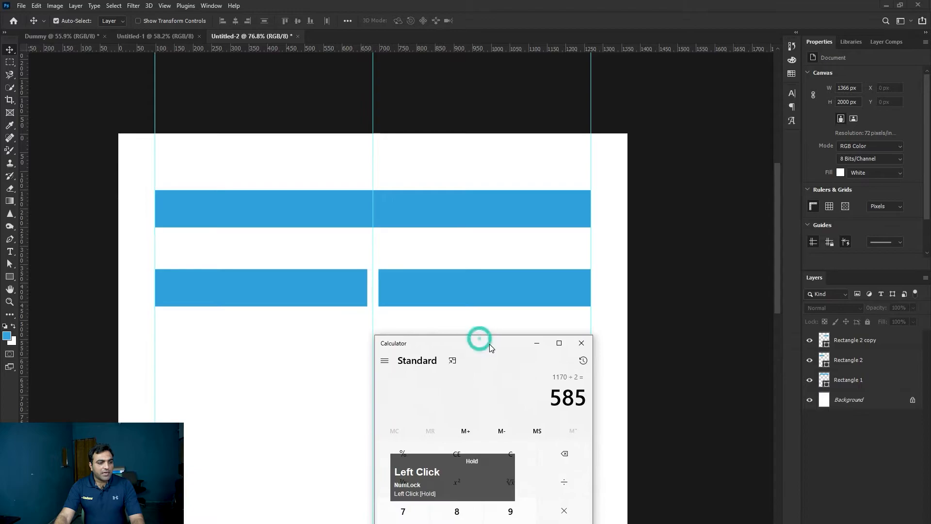
click(581, 345)
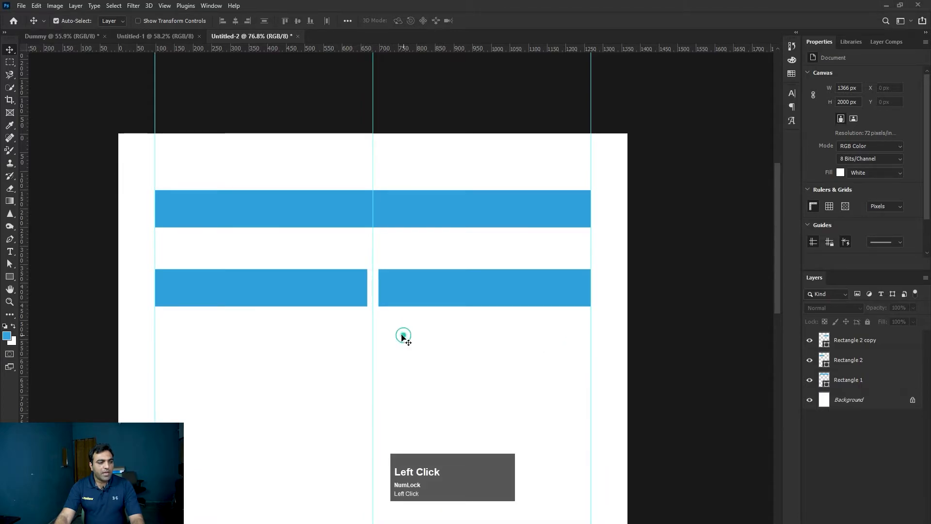
Step: Examine the gap between the two 570 px rectangles on either side of the center guide
ctrl+click(388, 292)
key(ctrl+space)
drag(387, 292, 446, 326)
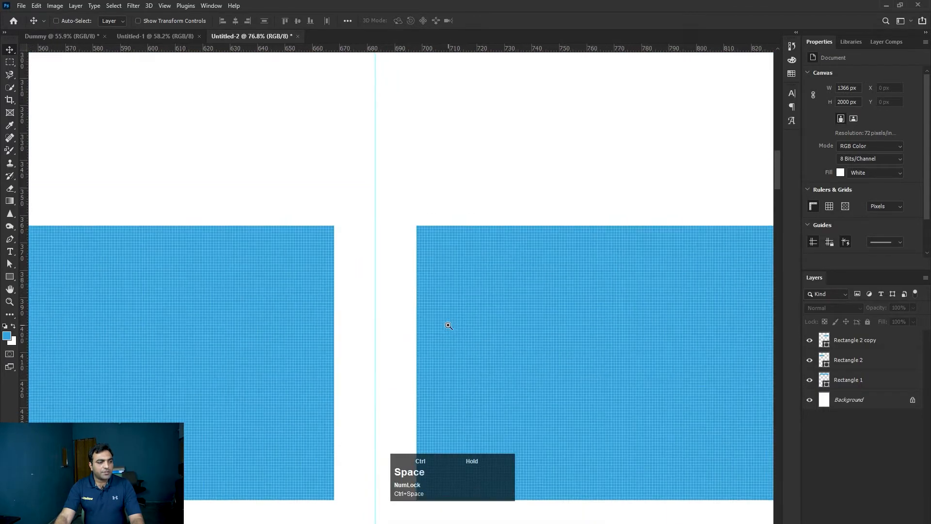
drag(427, 268, 366, 262)
click(354, 321)
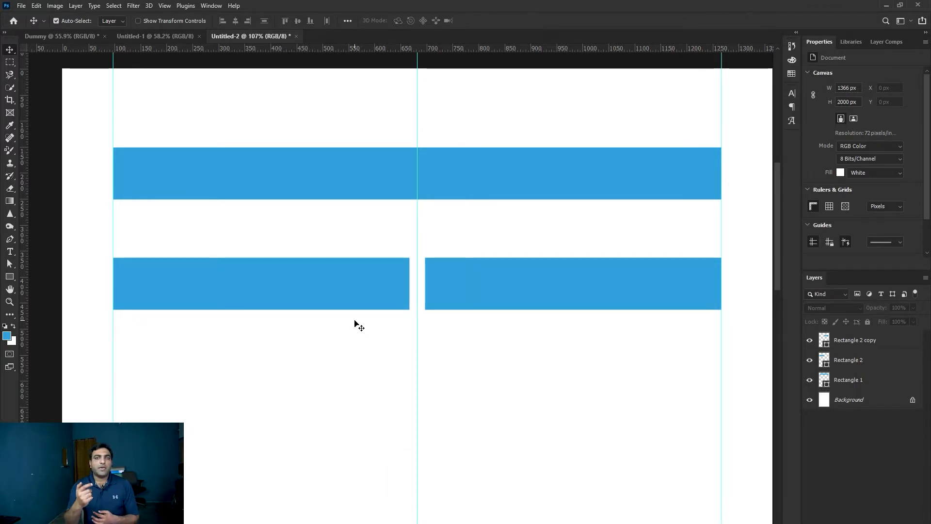
click(418, 338)
click(424, 335)
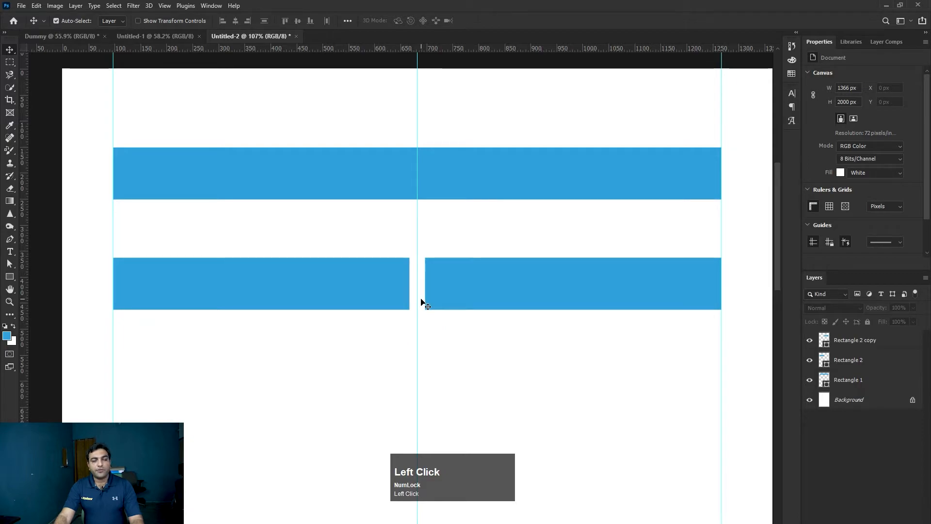
click(435, 354)
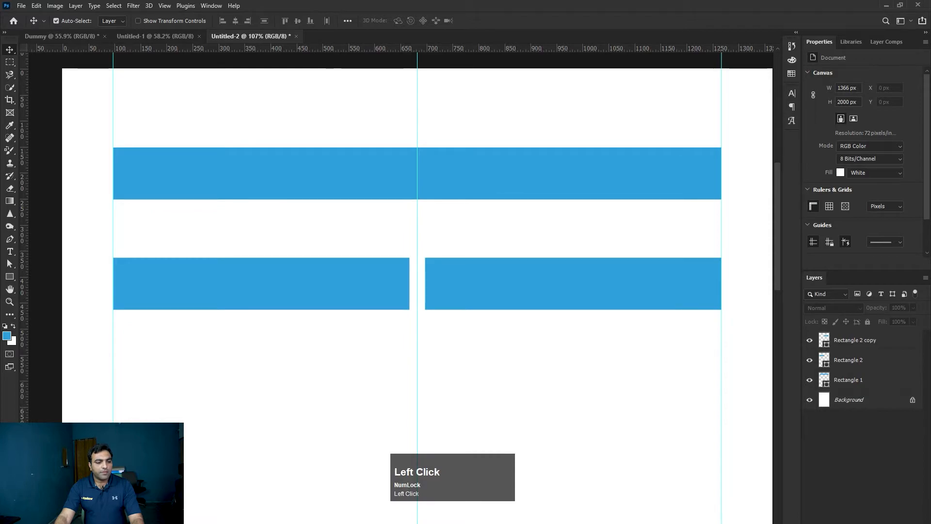
Step: Open Calculator, place it over the page, and subtract 60 px of gutters from the 1170 px content width
key(Num_Lock)
click(534, 371)
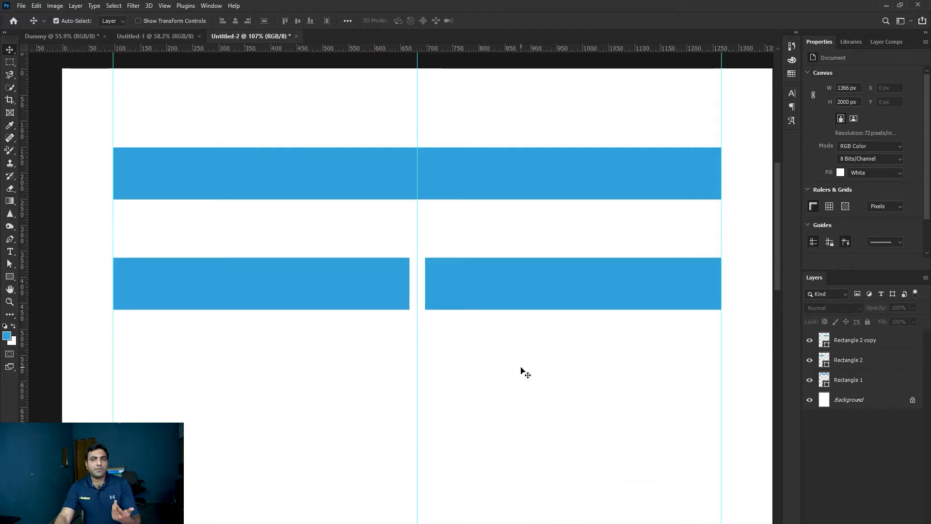
click(12, 517)
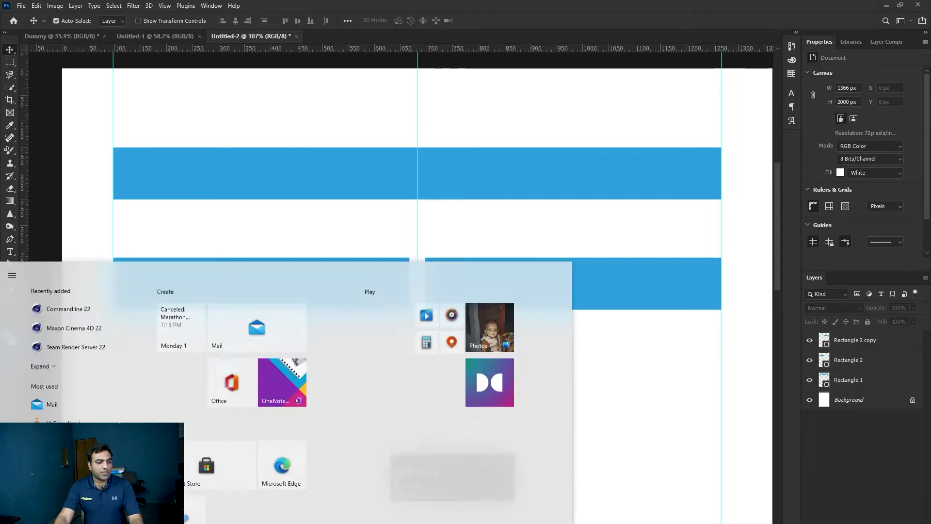
text(cal)
key(Return)
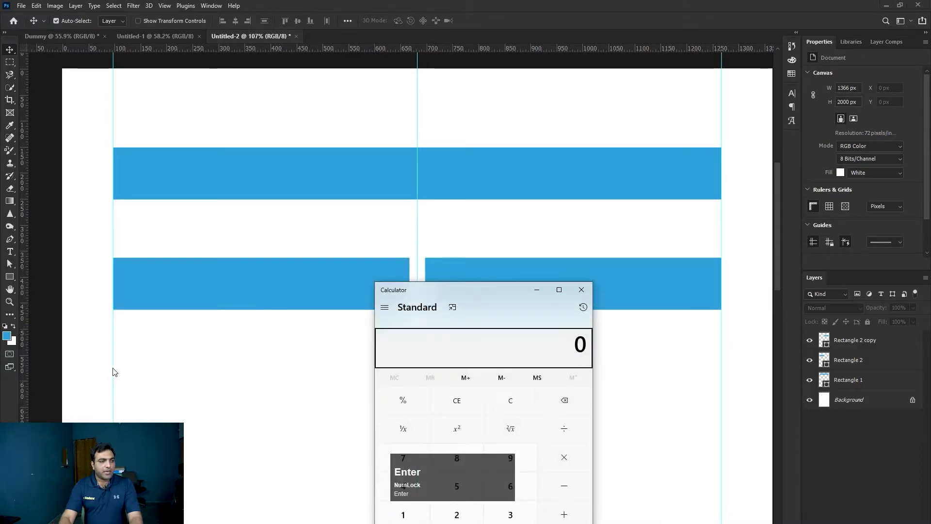
drag(461, 284, 409, 125)
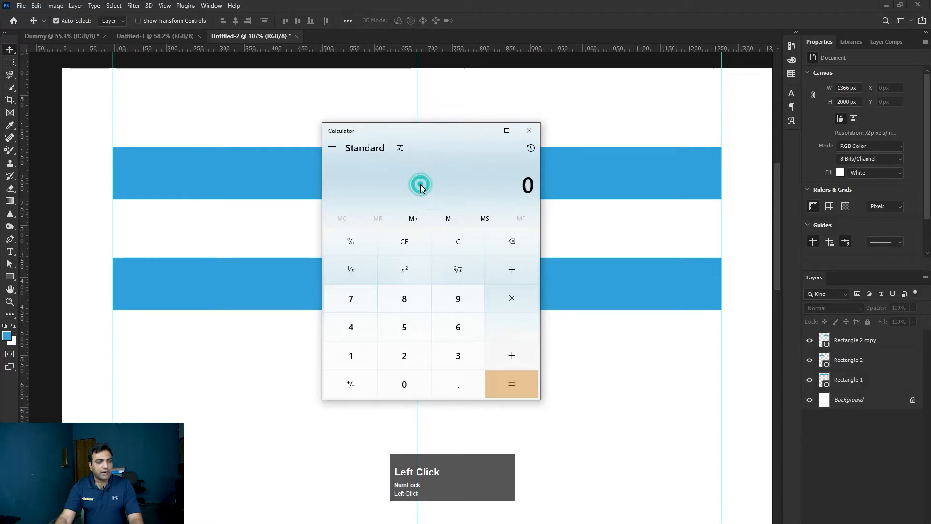
text(1170)
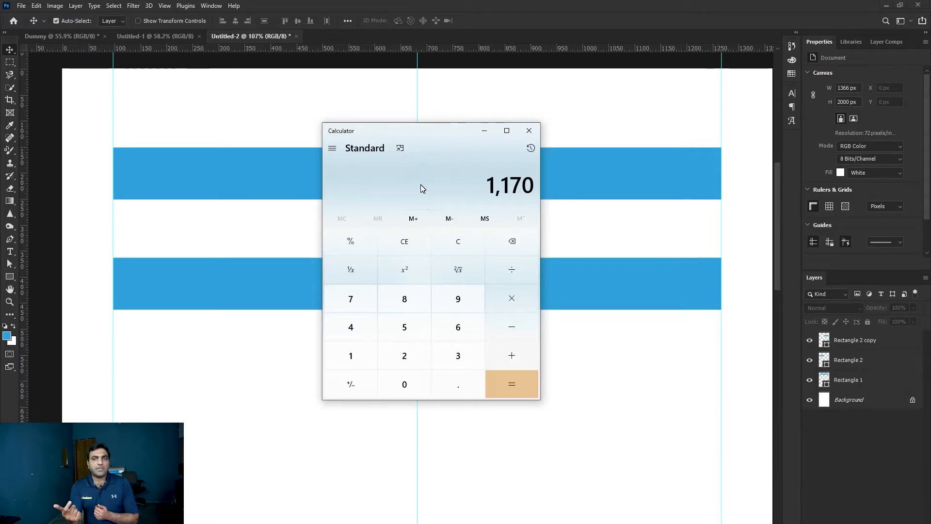
click(420, 180)
key(minus)
text(60)
key(Return)
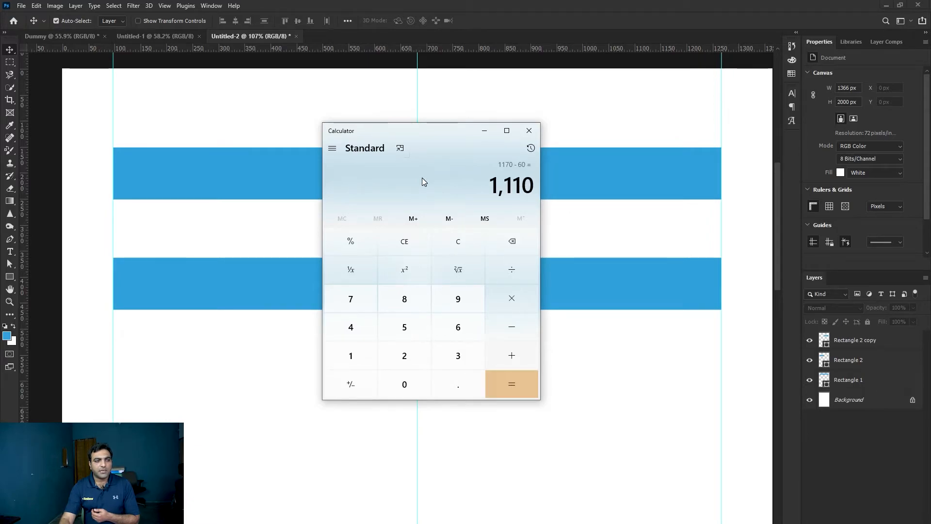
Step: Divide the remaining content width by 3 for the column width, and close Calculator
key(slash)
text(3)
key(Return)
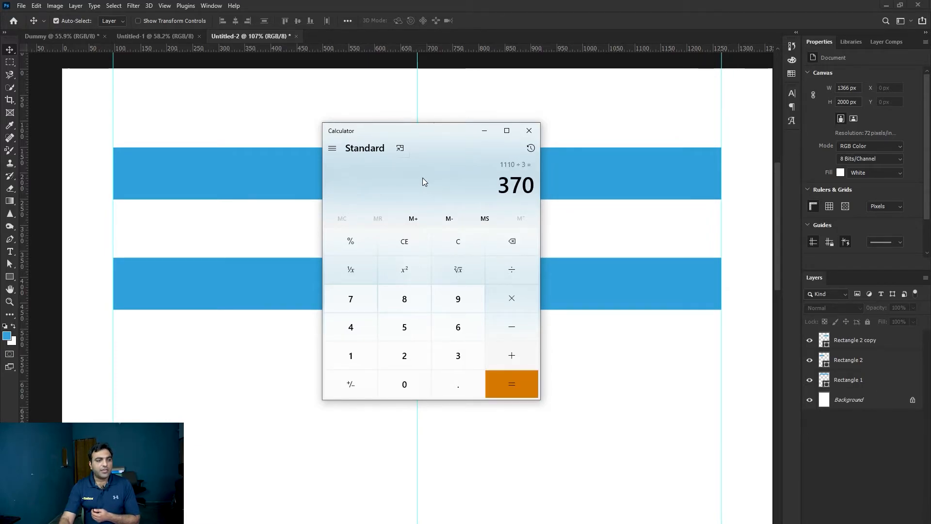
click(535, 132)
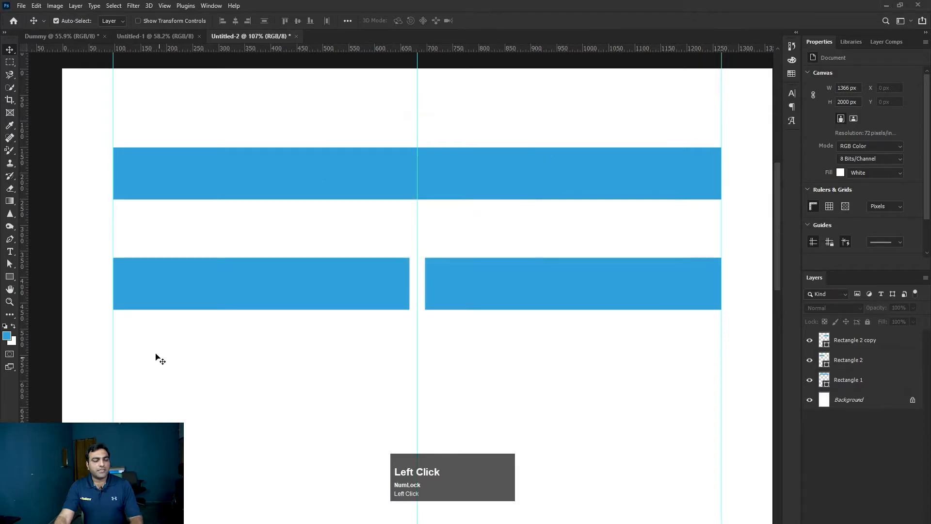
Step: Create a 370 × 100 px rectangle at the left guide, below the row of two 570 px rectangles
click(10, 277)
click(113, 354)
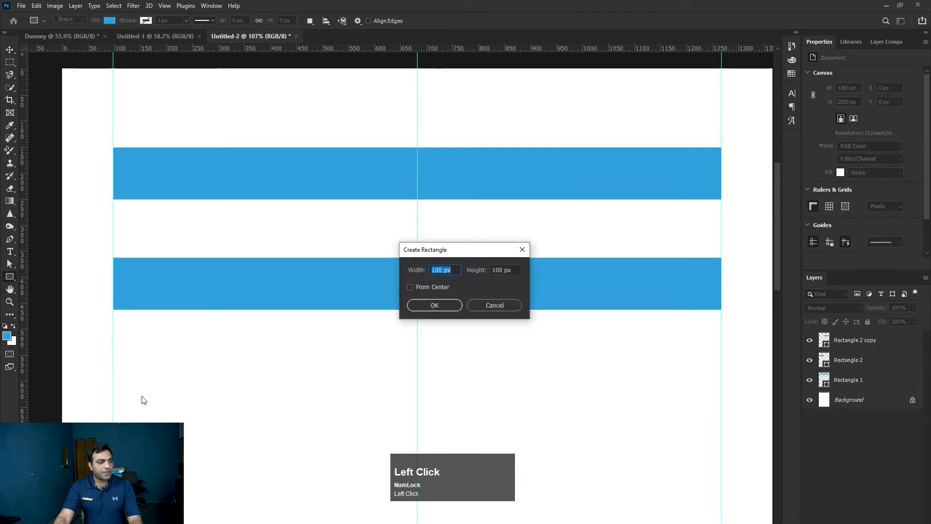
text(370)
key(Return)
Step: Duplicate the 370 px rectangle twice along its row, one copy ending at the right guide and one centered with equal gaps
key(v)
drag(156, 377, 552, 375)
drag(466, 365, 472, 365)
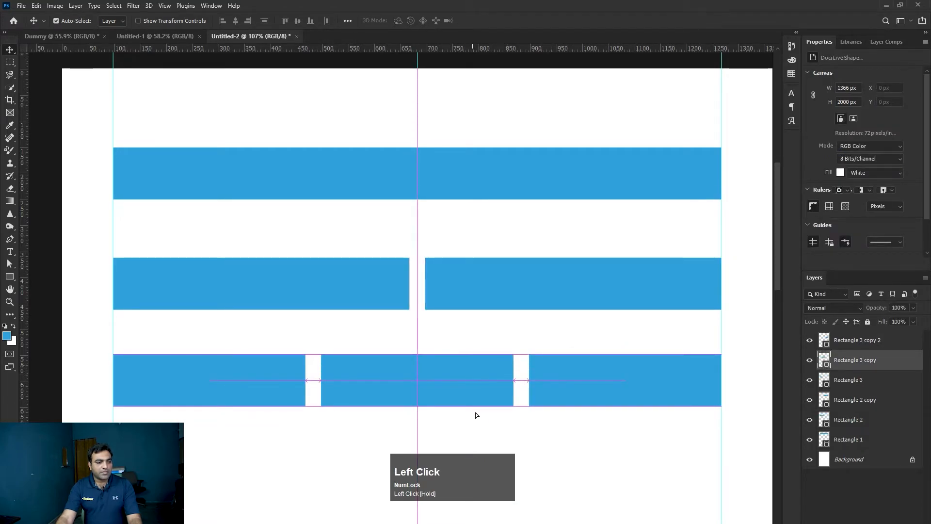
drag(395, 408, 380, 302)
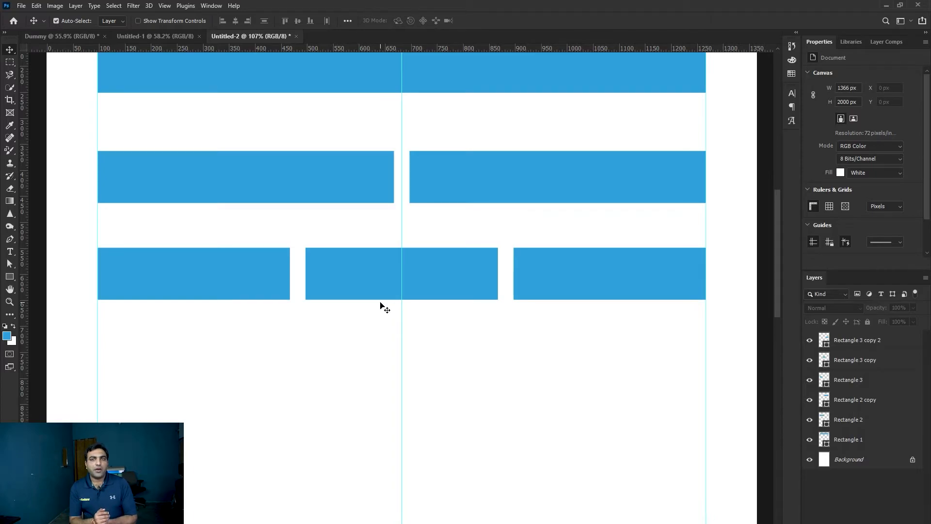
click(363, 344)
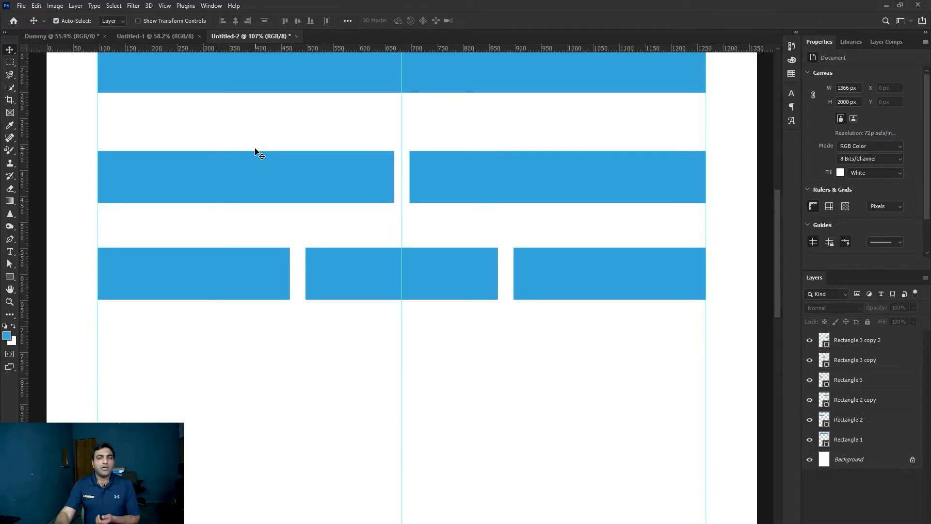
click(300, 183)
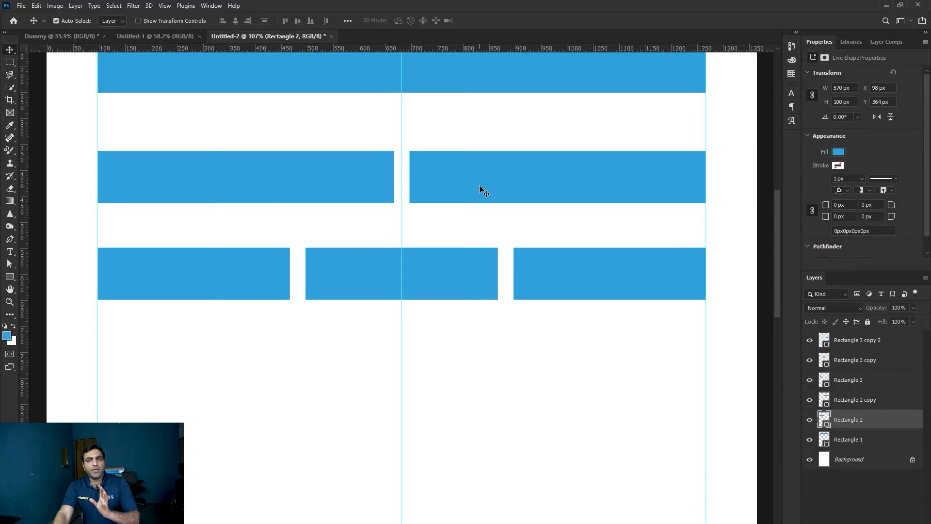
click(428, 333)
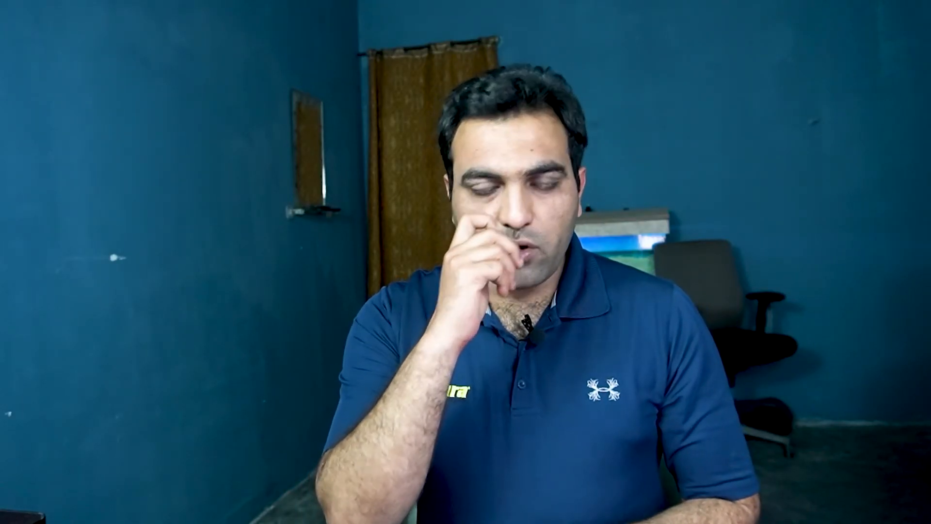